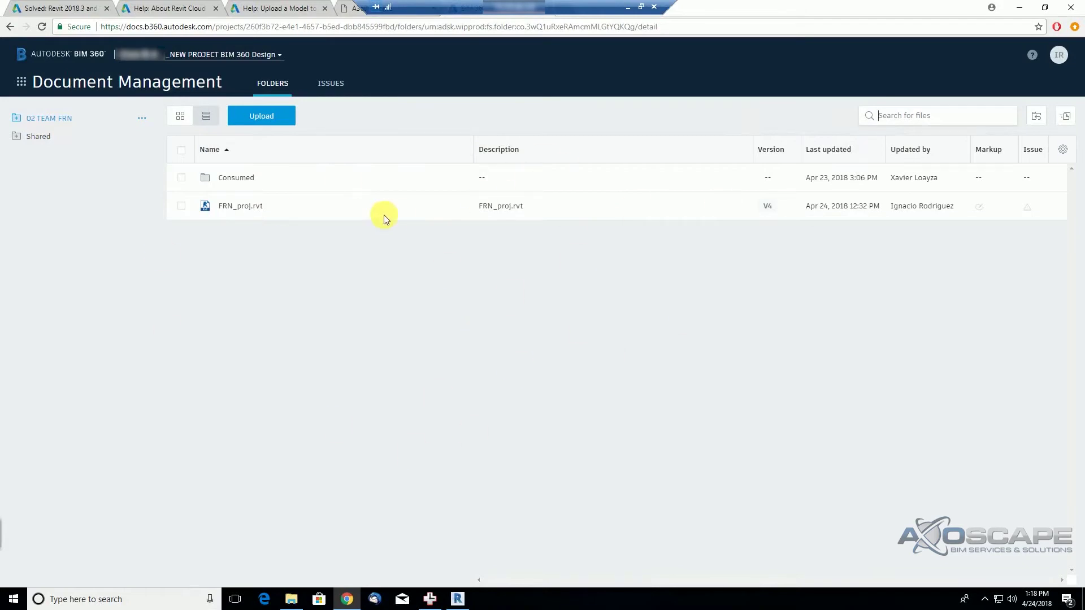
# Open FRN_proj.rvt in the viewer and orbit the furnished room from above and the side.
pyautogui.click(20, 126)
pyautogui.click(55, 122)
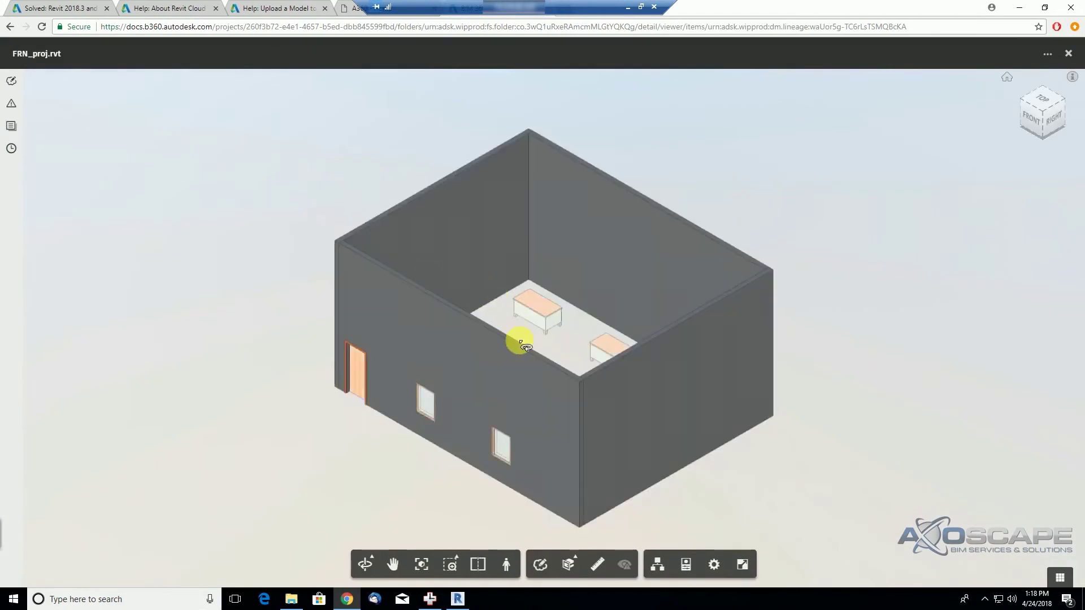
pyautogui.moveTo(516, 339); pyautogui.dragTo(503, 312)
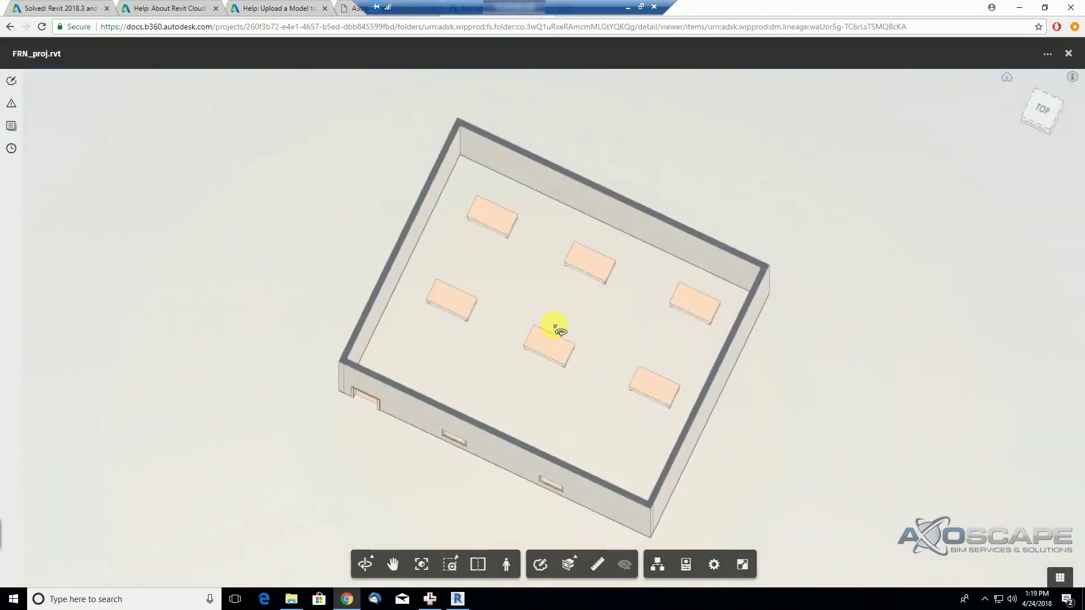
pyautogui.moveTo(531, 376); pyautogui.dragTo(1065, 154)
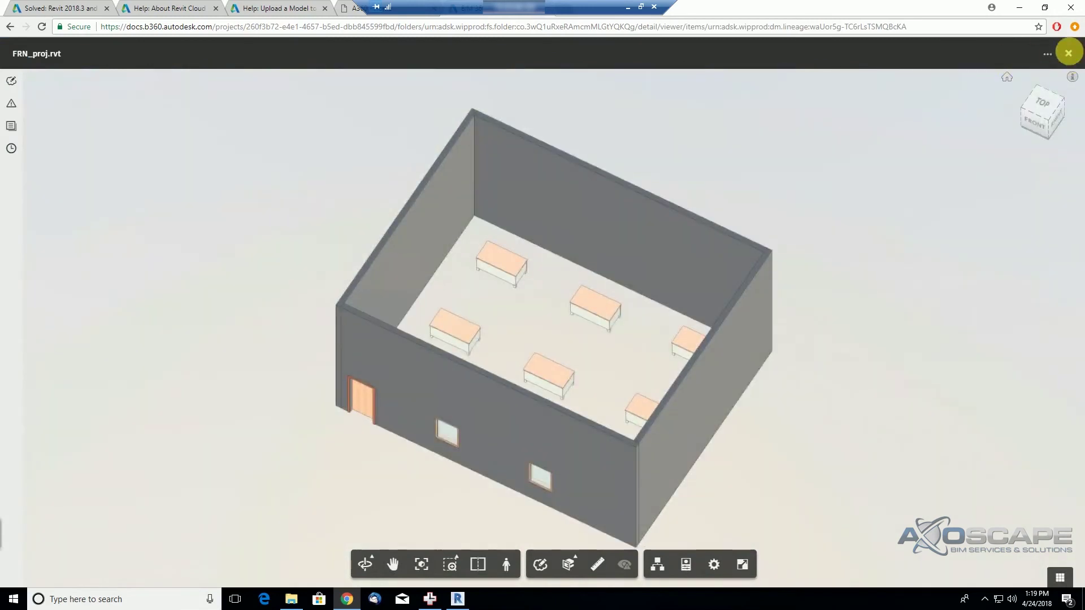
# Close the viewer and open the 02 TEAM FRN folder under Shared.
pyautogui.click(1067, 54)
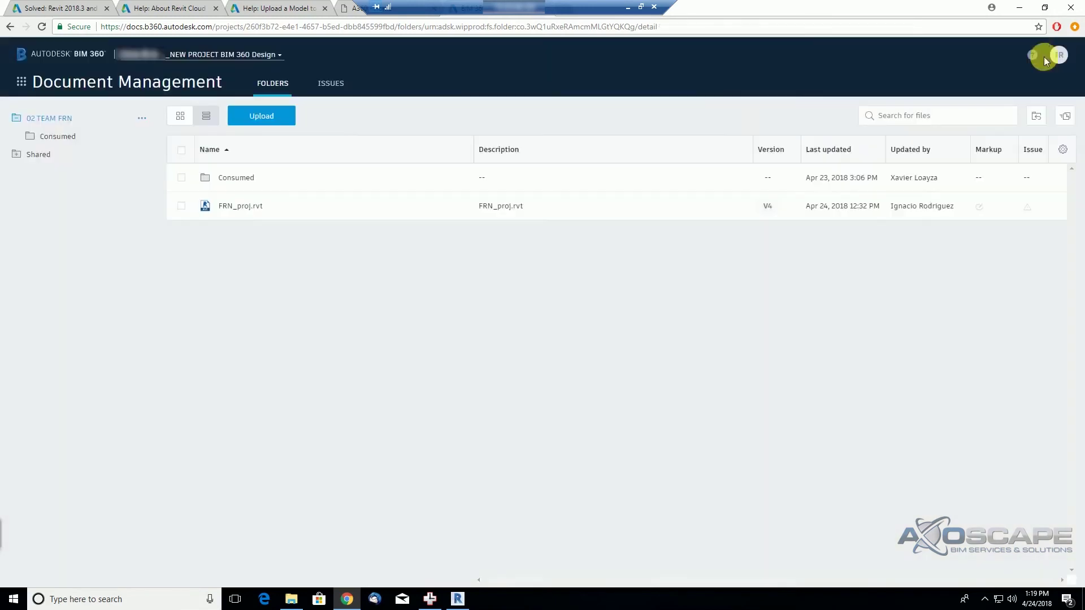
pyautogui.click(16, 154)
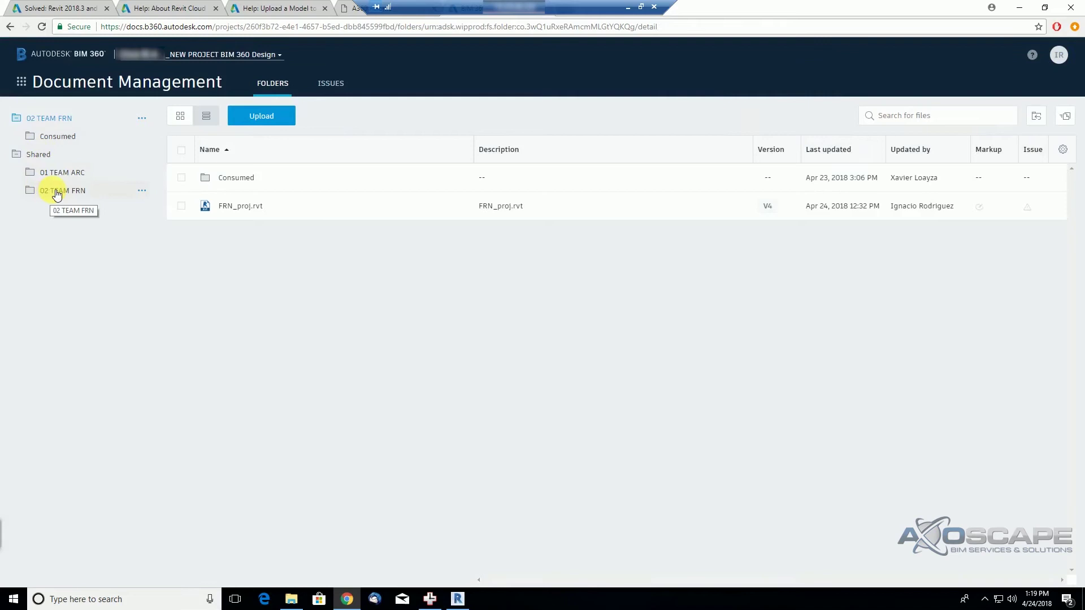
pyautogui.click(225, 207)
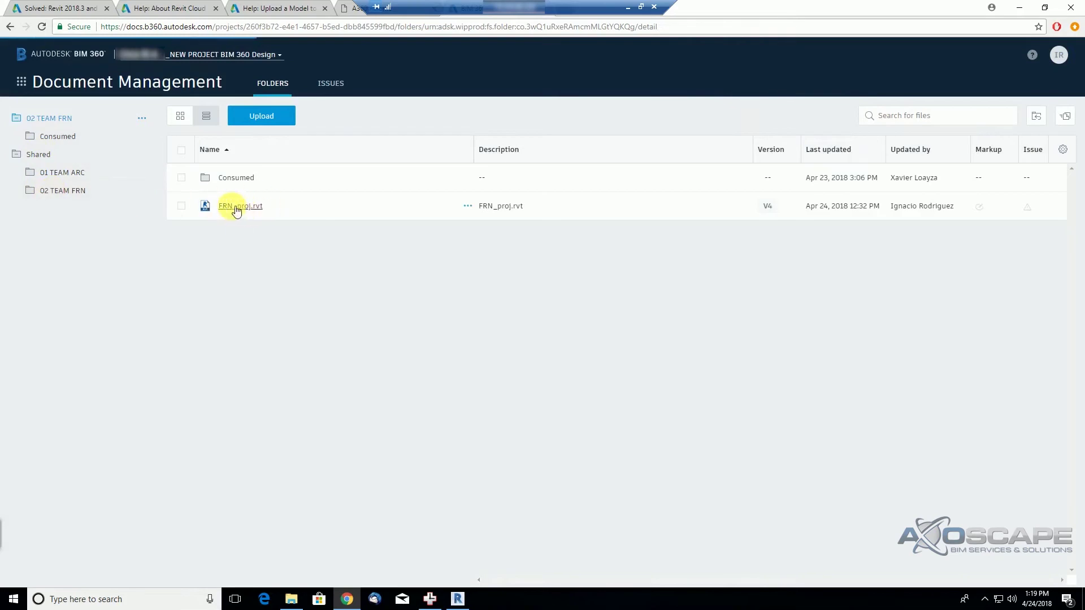
# Open the shared FRN_proj.rvt, orbit it to a top-down view, then close the viewer.
pyautogui.click(97, 187)
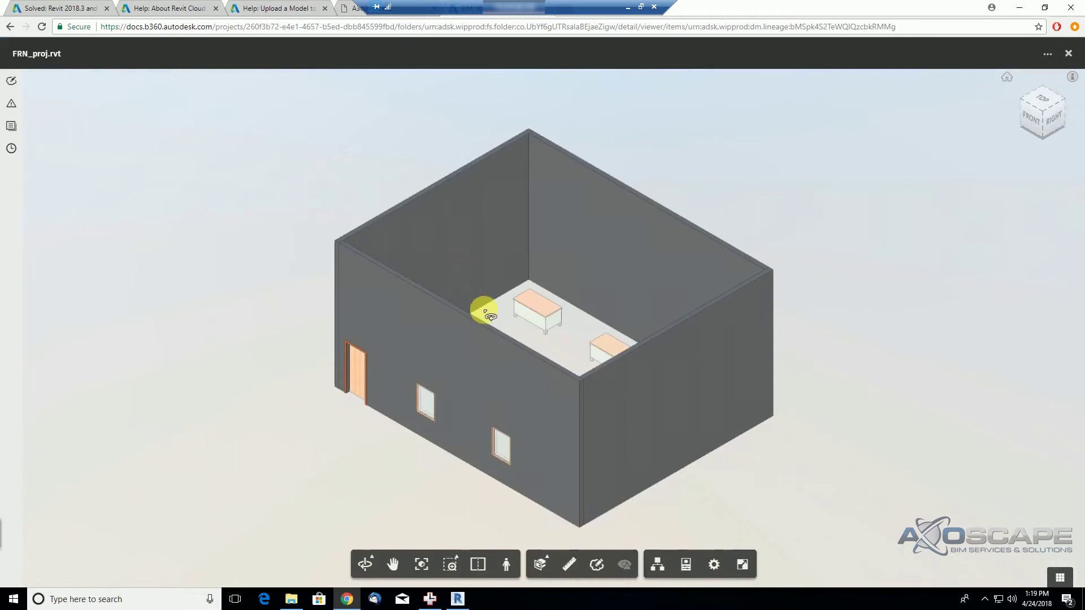
pyautogui.moveTo(514, 356); pyautogui.dragTo(564, 348)
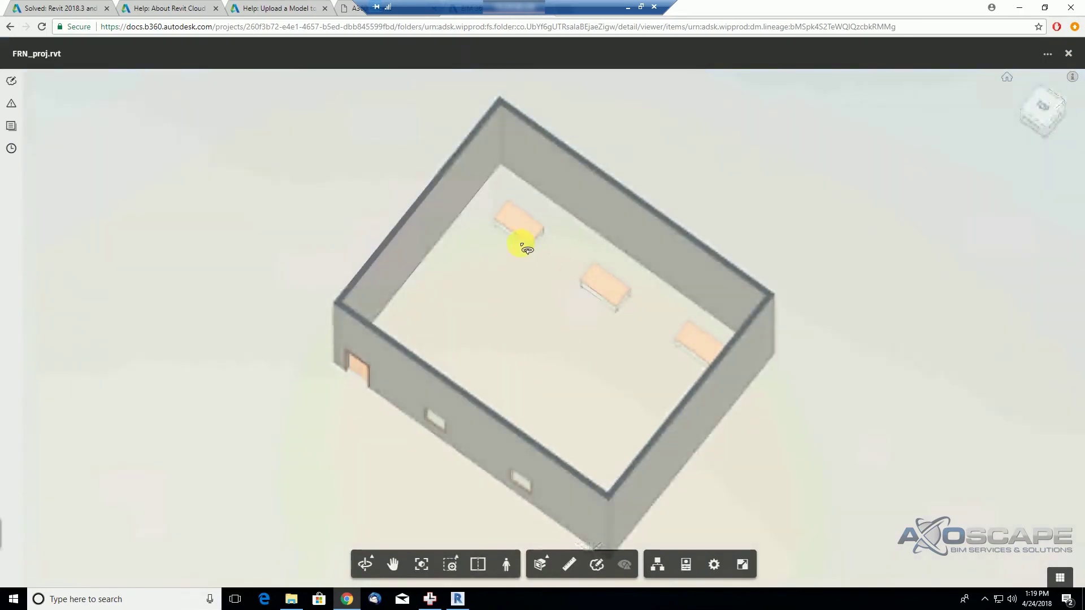
pyautogui.moveTo(525, 249); pyautogui.dragTo(492, 257)
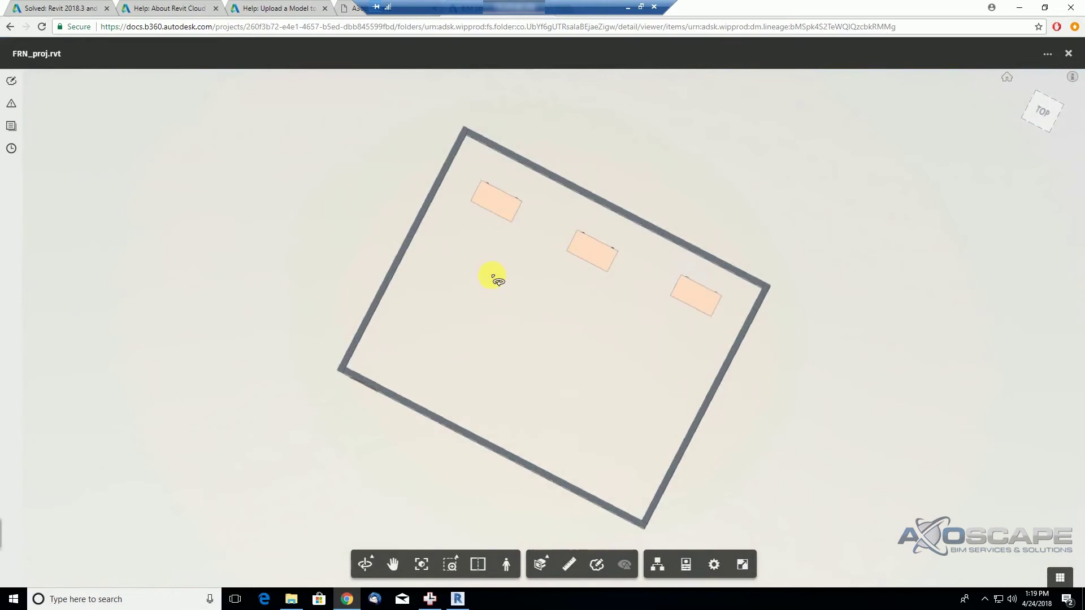
pyautogui.click(1068, 54)
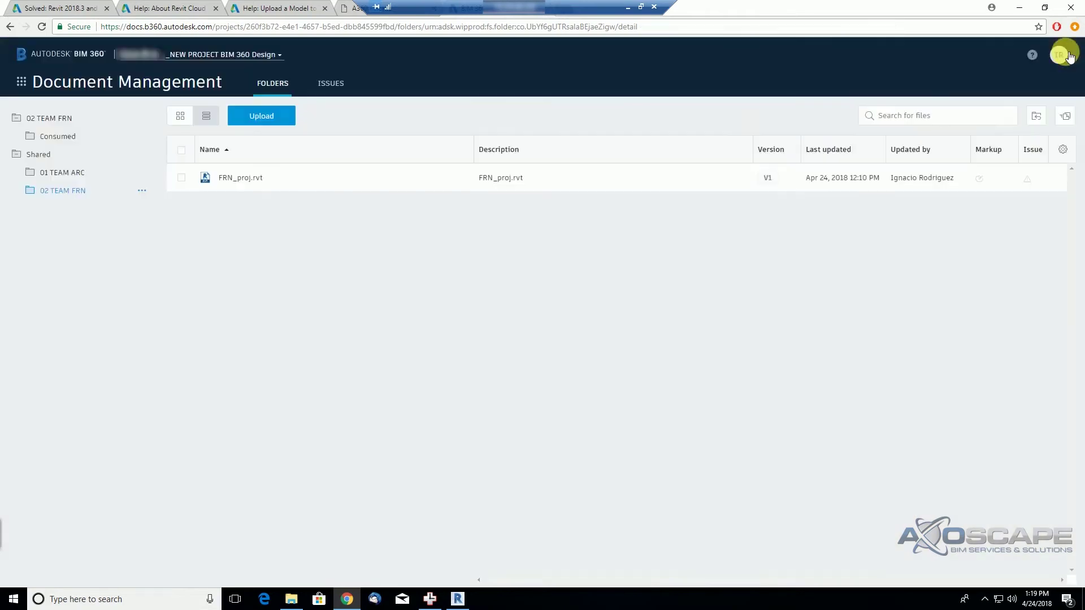
# Switch to Design Collaboration and expand the 02 TEAM FRN package timeline.
pyautogui.click(147, 87)
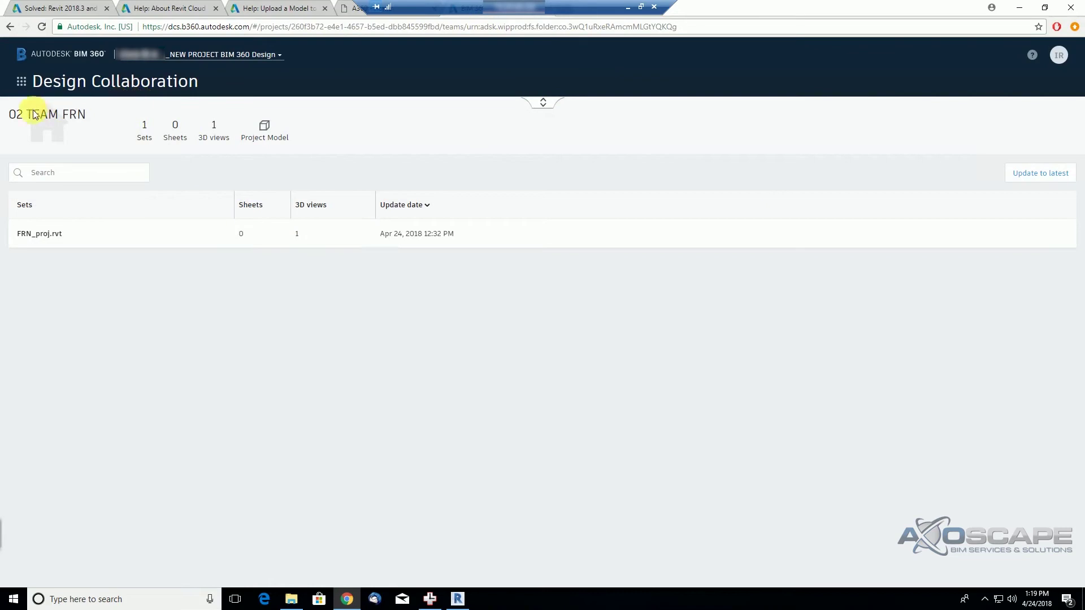
pyautogui.click(544, 104)
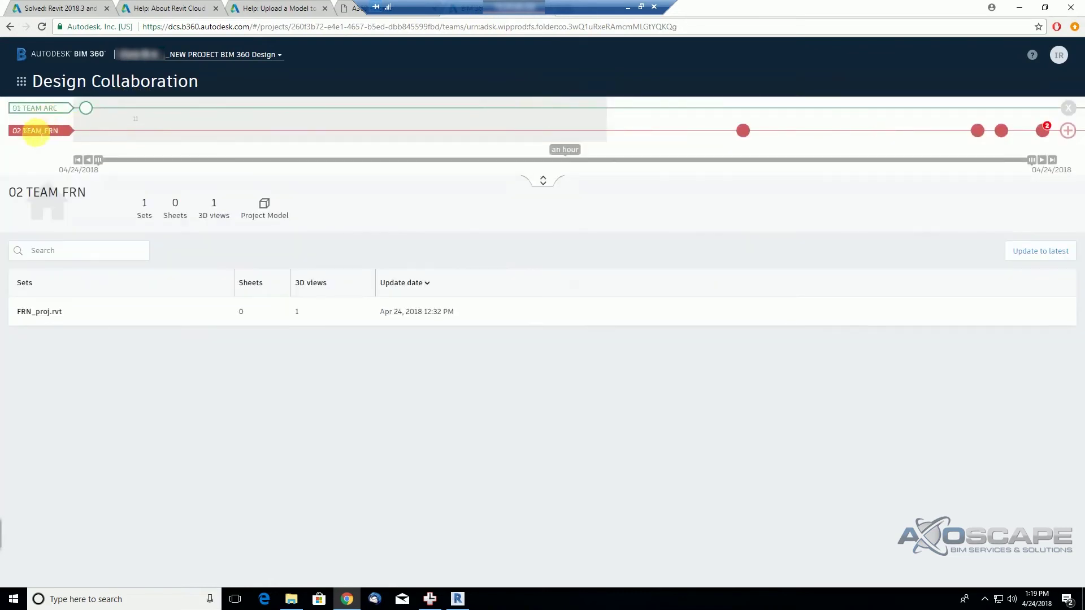
pyautogui.moveTo(59, 133); pyautogui.dragTo(25, 133)
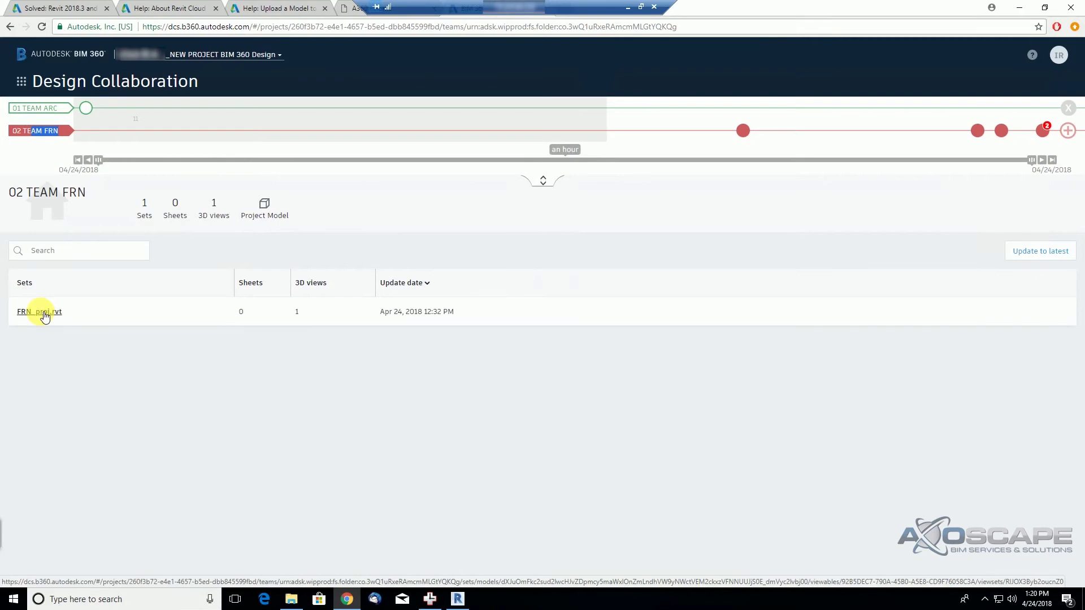
pyautogui.click(45, 314)
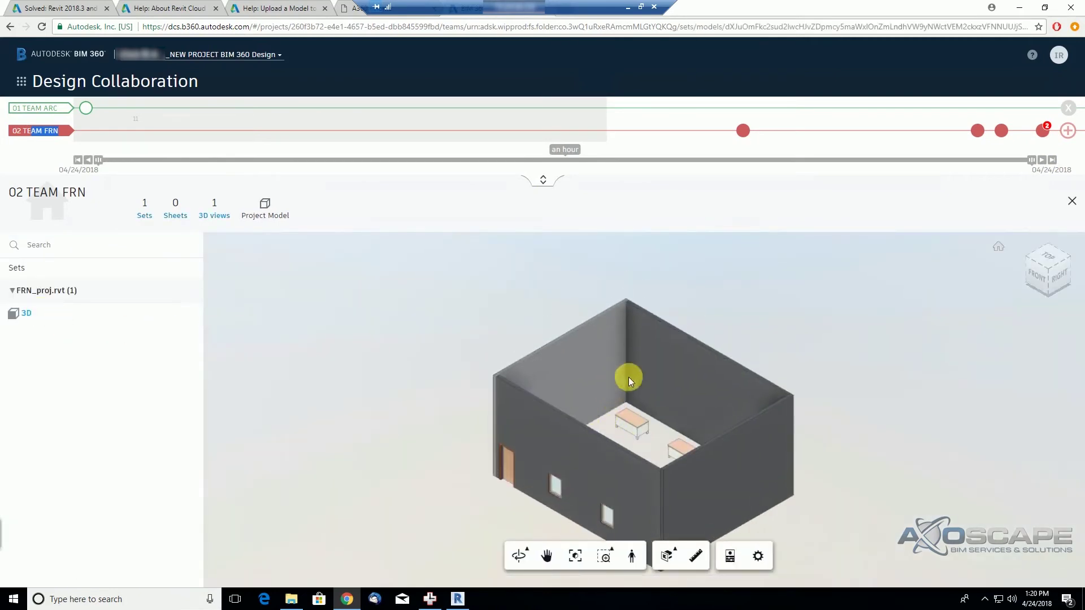
pyautogui.moveTo(638, 419); pyautogui.dragTo(651, 441)
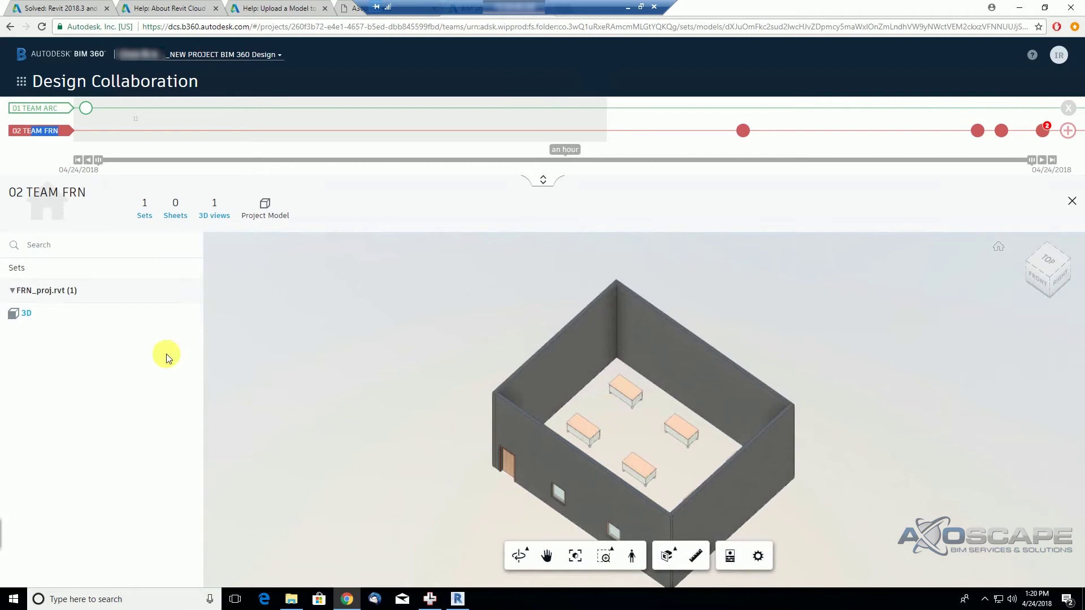
pyautogui.click(1071, 201)
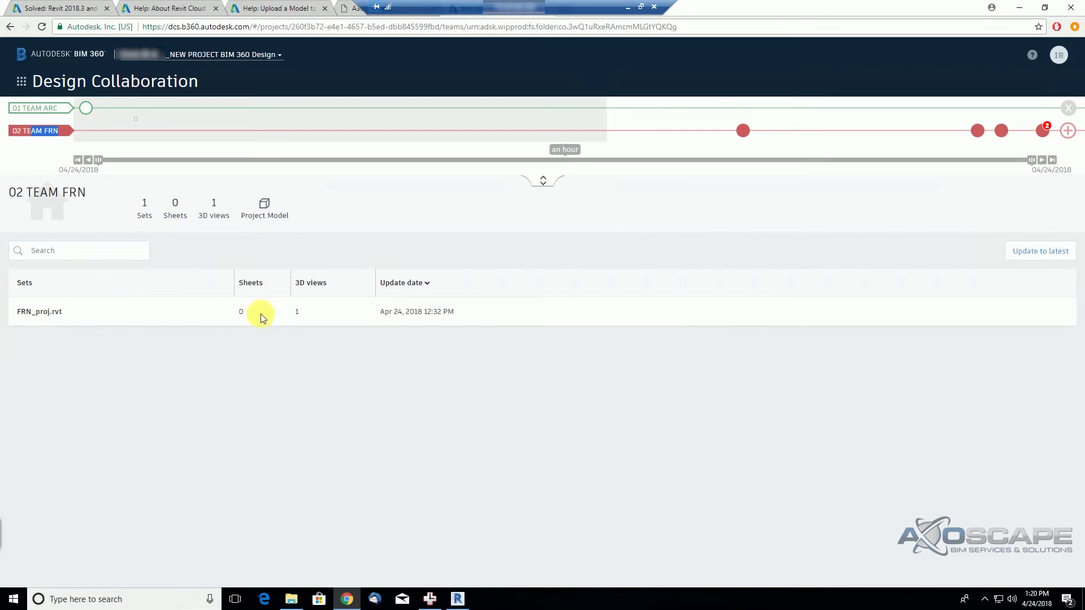
# Open the latest 02 TEAM FRN (1228) package and orbit its FRN_proj.rvt model in 3D.
pyautogui.click(1042, 131)
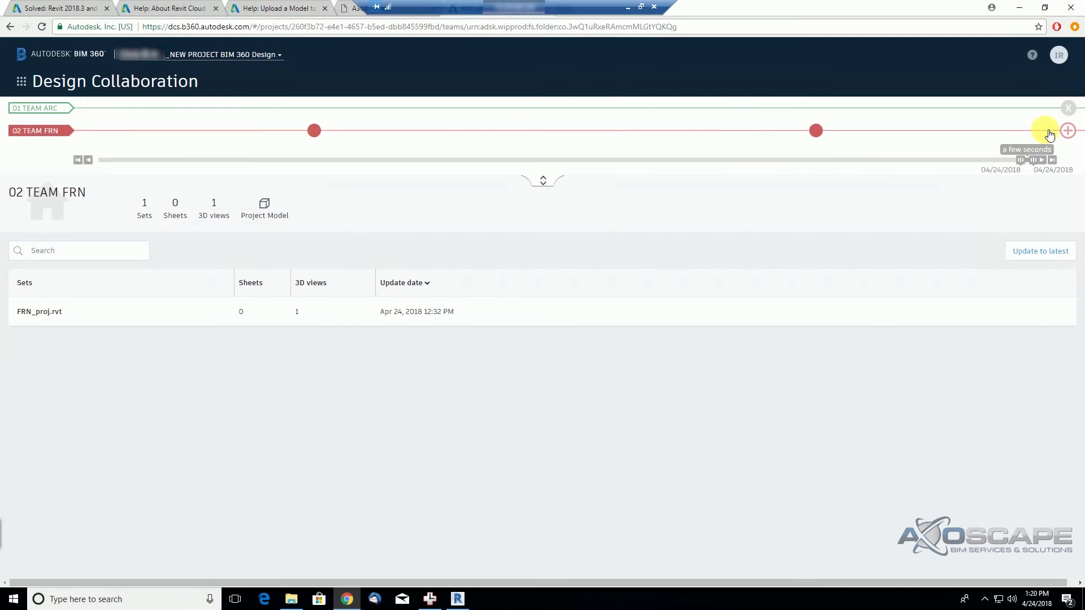
pyautogui.moveTo(822, 137)
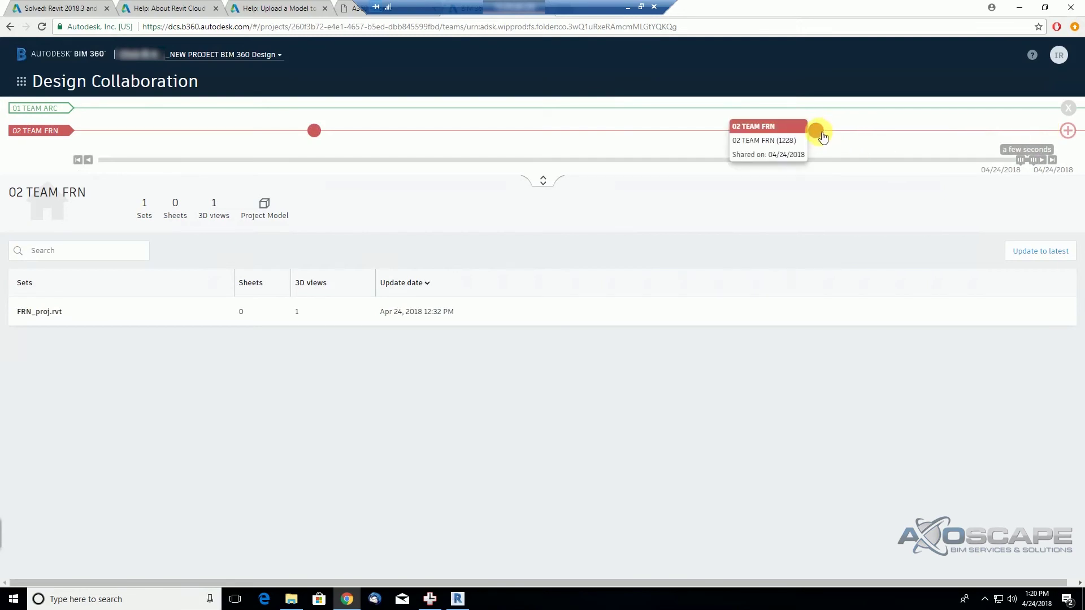
pyautogui.click(820, 135)
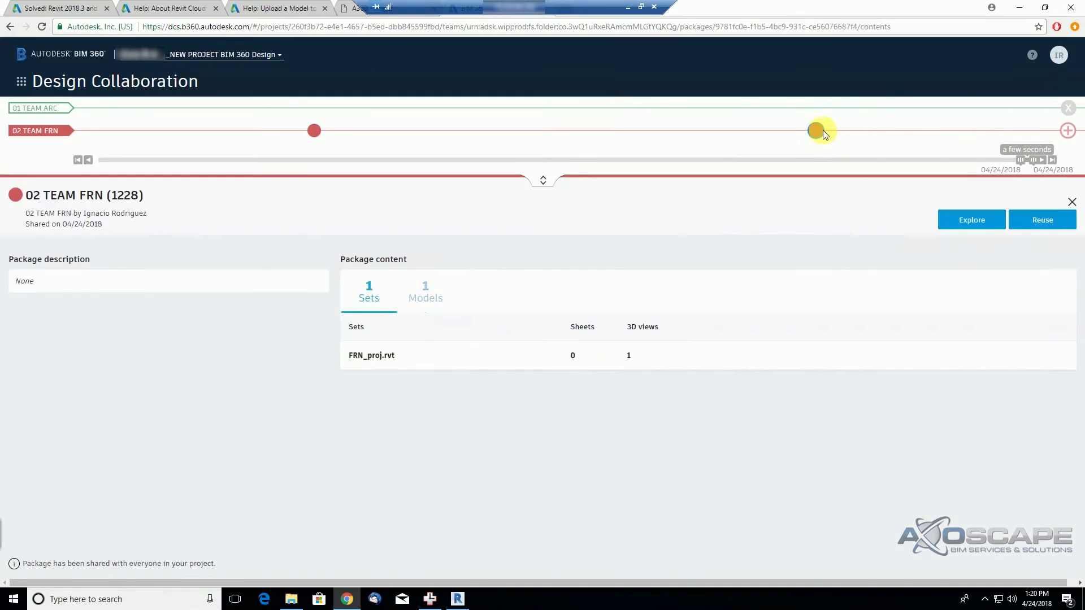
pyautogui.click(373, 355)
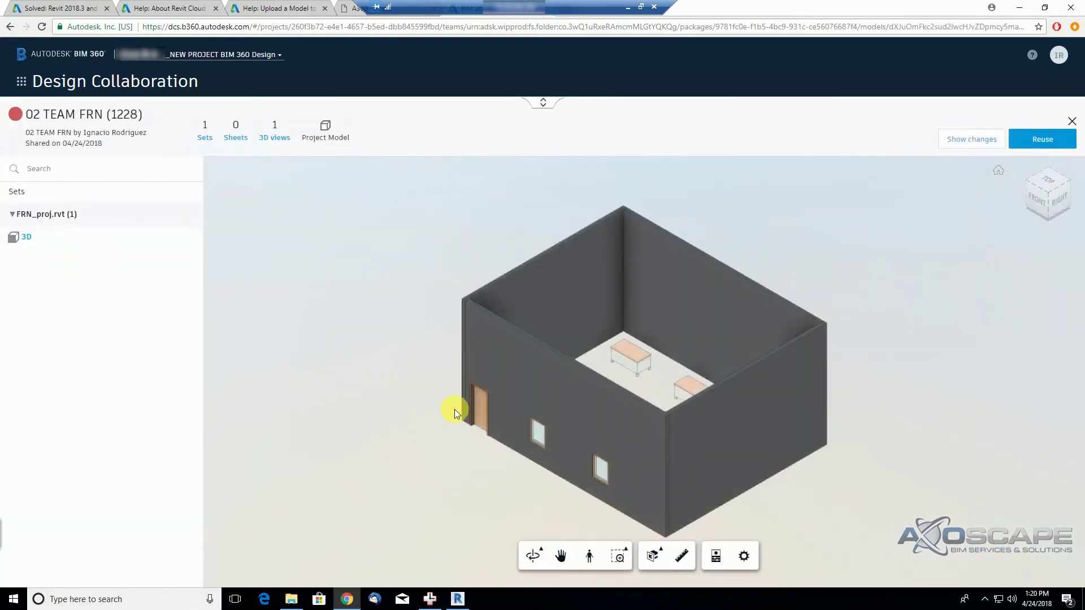
pyautogui.moveTo(639, 391)
pyautogui.mouseDown()
pyautogui.moveTo(666, 431)
pyautogui.moveTo(568, 339)
pyautogui.moveTo(652, 389)
pyautogui.mouseUp()
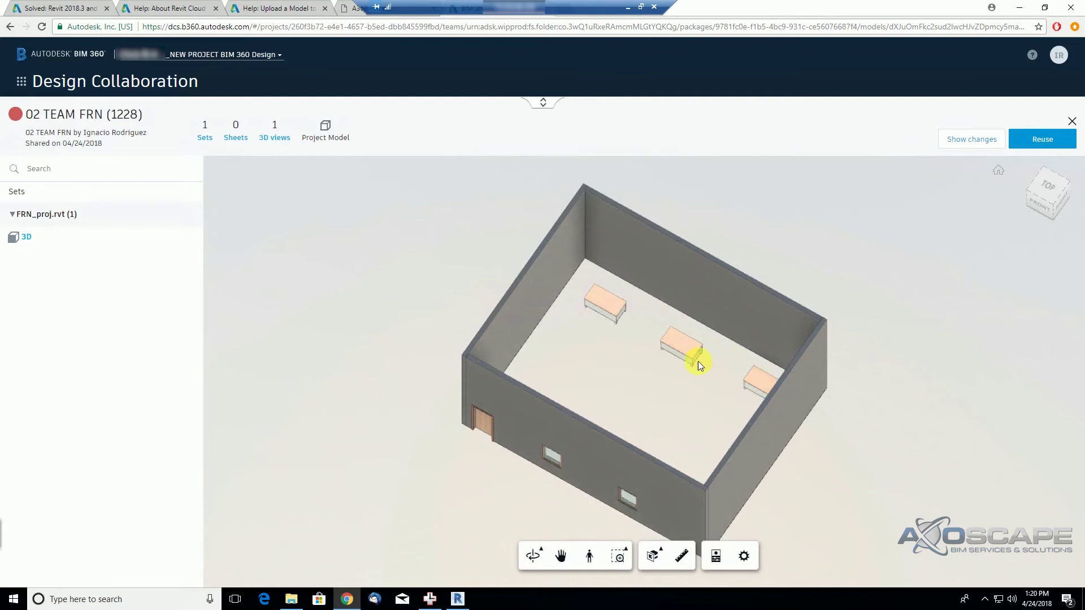
pyautogui.click(1072, 121)
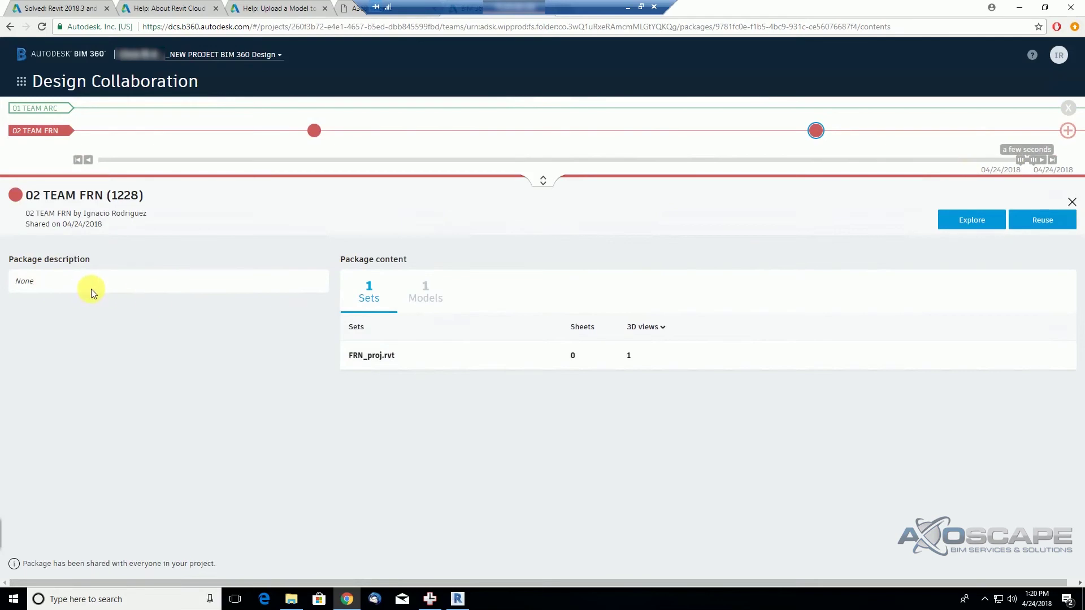
# Close the package details, update the 02 TEAM FRN space to latest, and return to Revit.
pyautogui.click(181, 81)
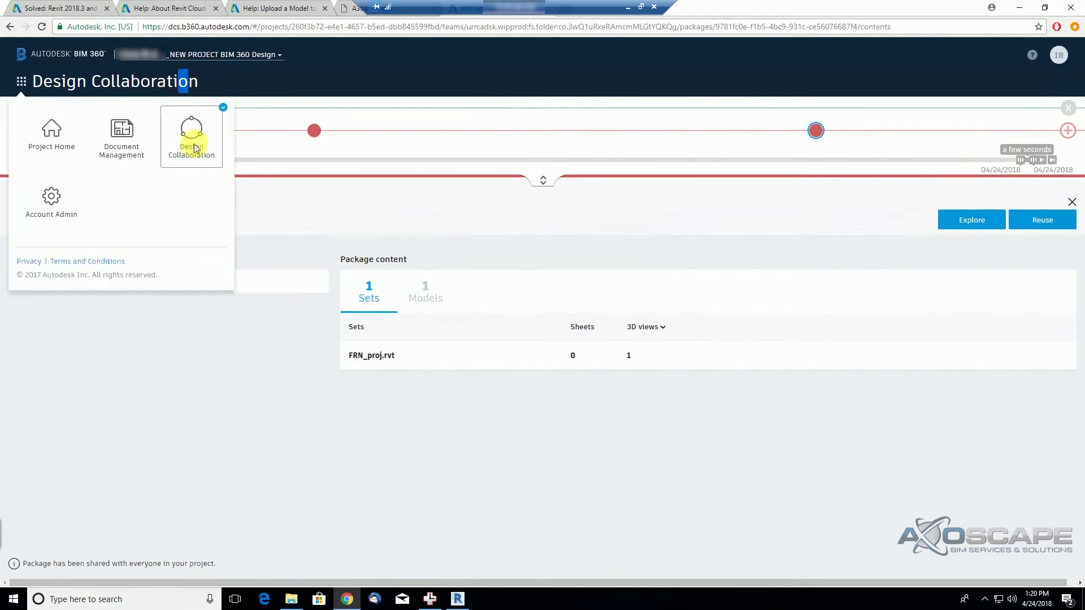
pyautogui.click(218, 357)
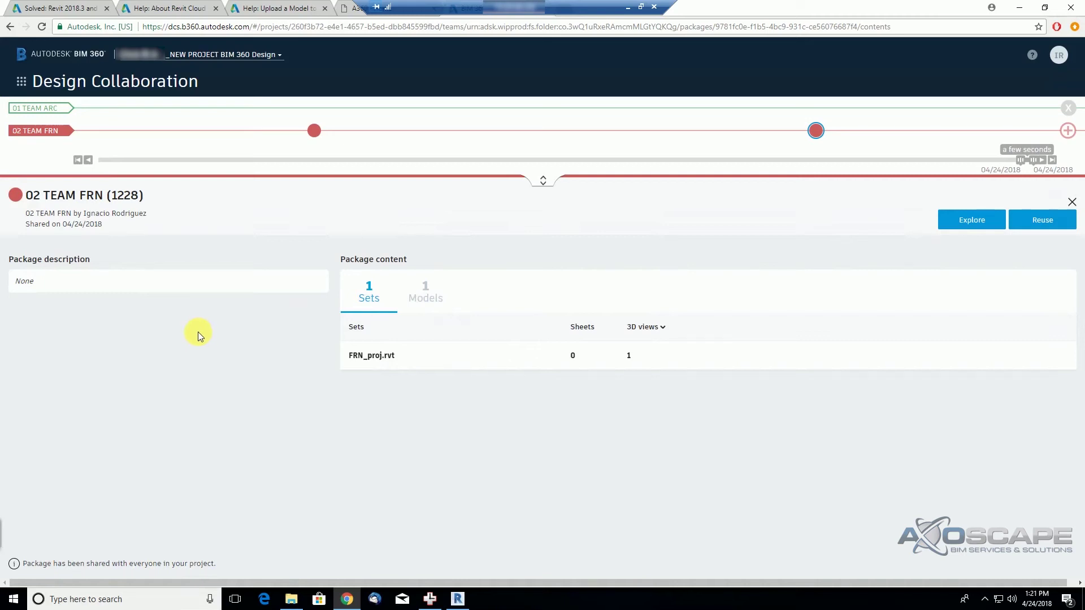
pyautogui.click(1073, 203)
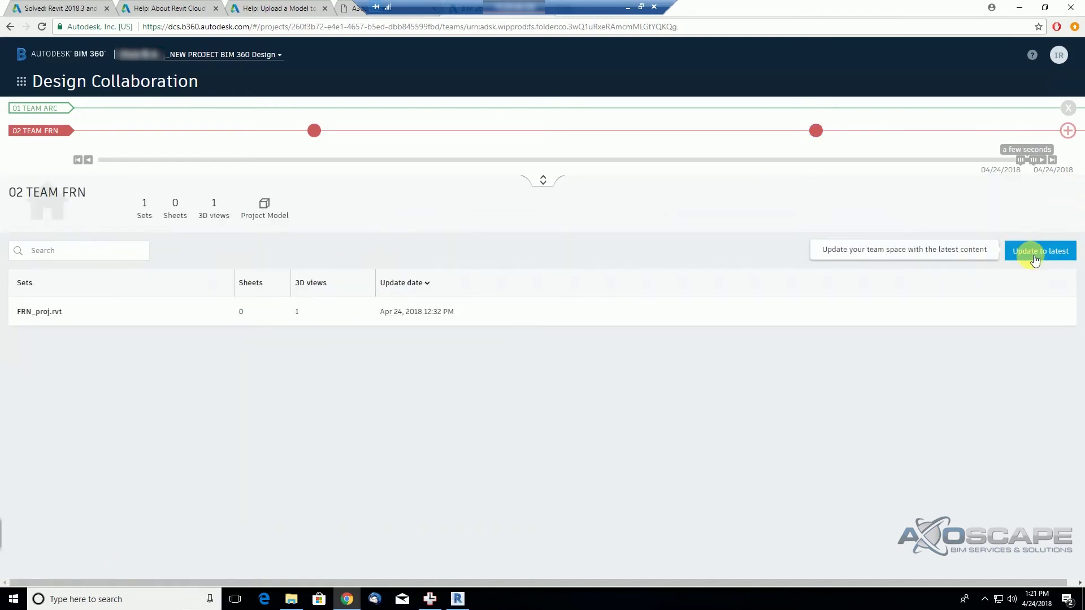
pyautogui.click(1034, 259)
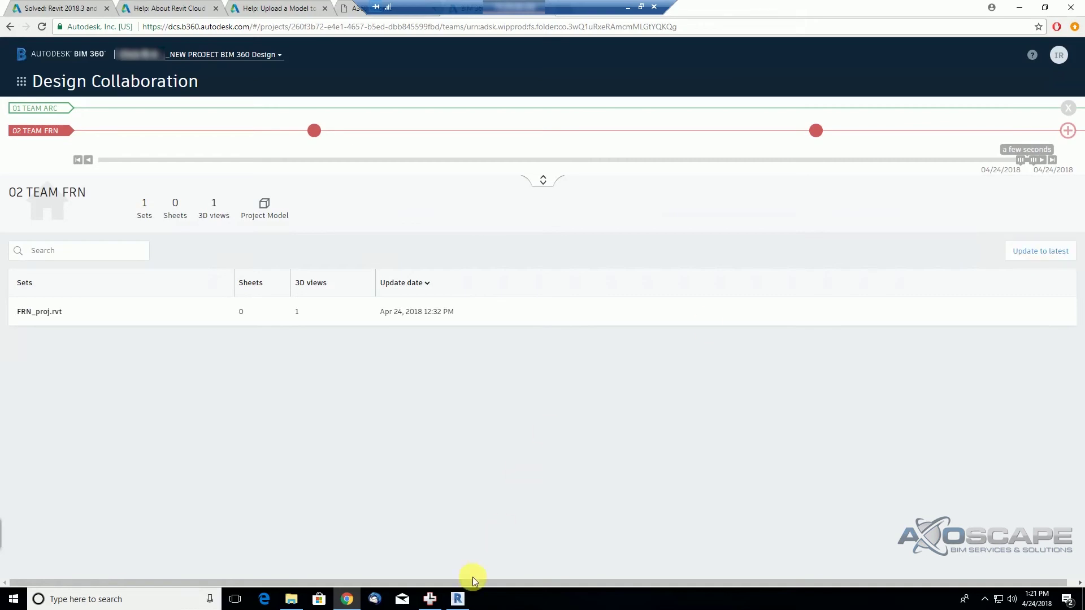
pyautogui.click(457, 598)
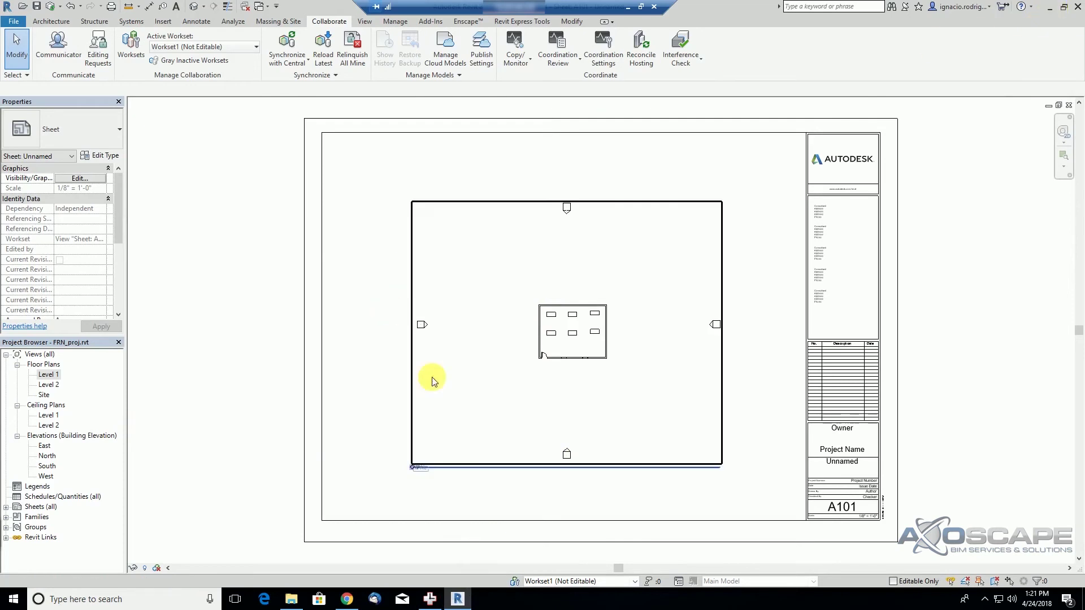
# Minimize Revit, request Update to latest, then dismiss the Update sets confirmation unchanged.
pyautogui.click(1050, 11)
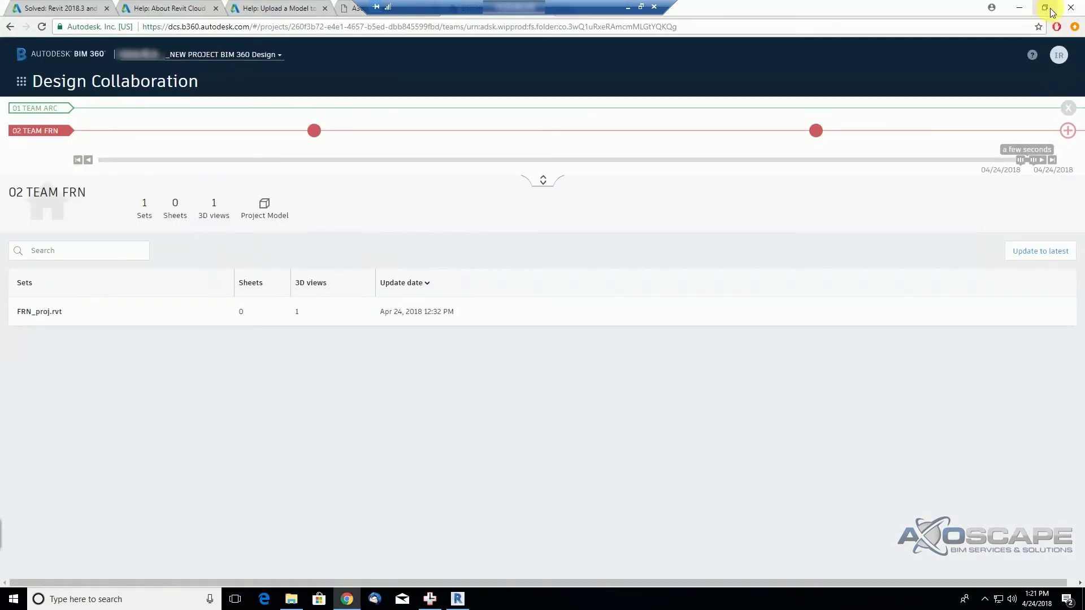
pyautogui.click(1029, 252)
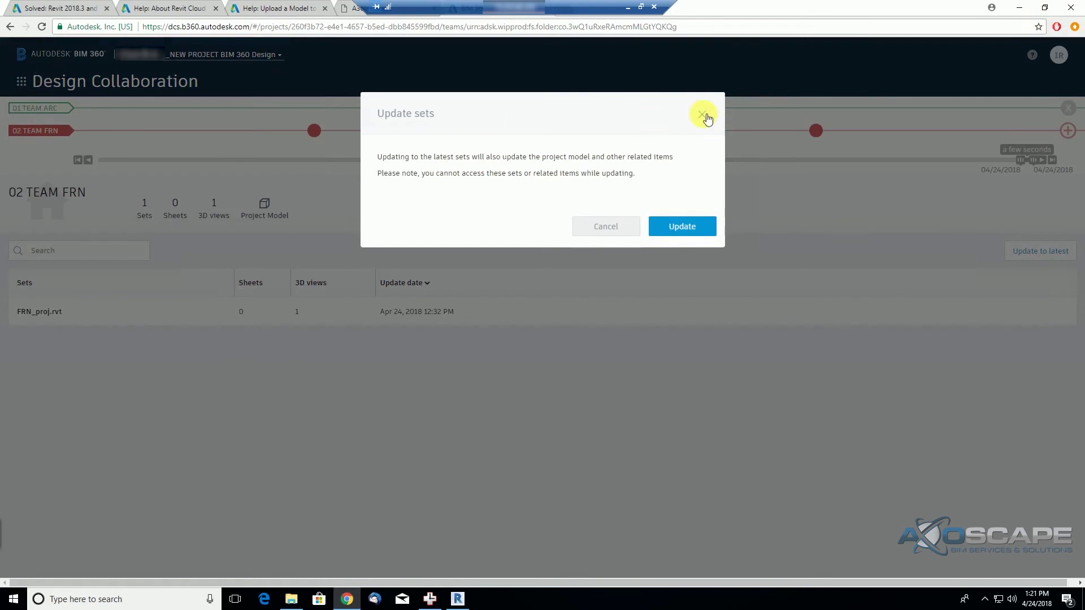
pyautogui.click(703, 116)
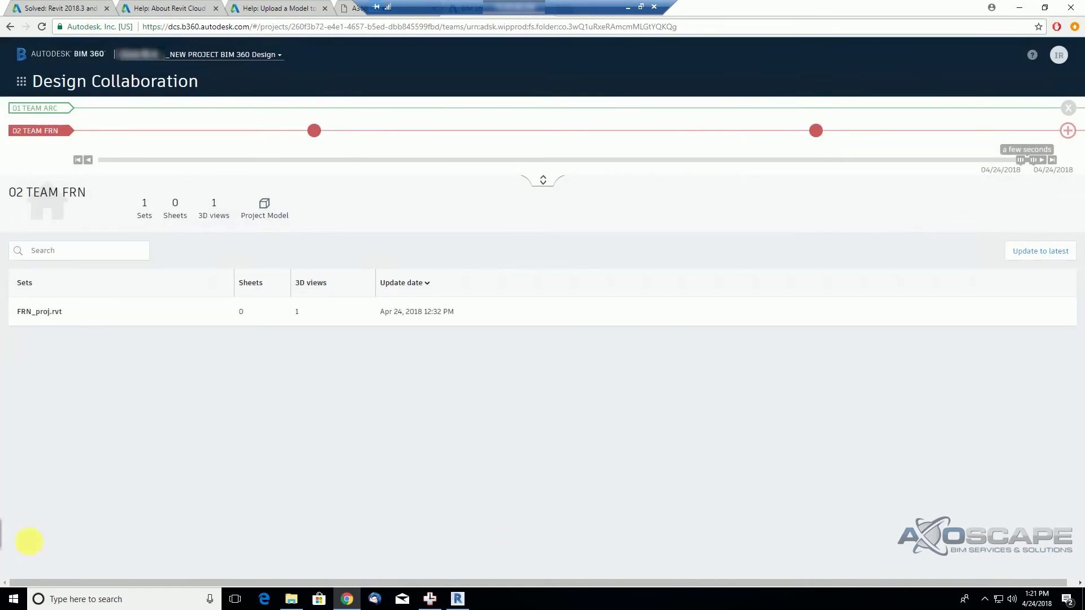
# In Revit's Manage Cloud Models, publish FRN_proj.rvt to _NEW PROJECT and close the list.
pyautogui.click(457, 598)
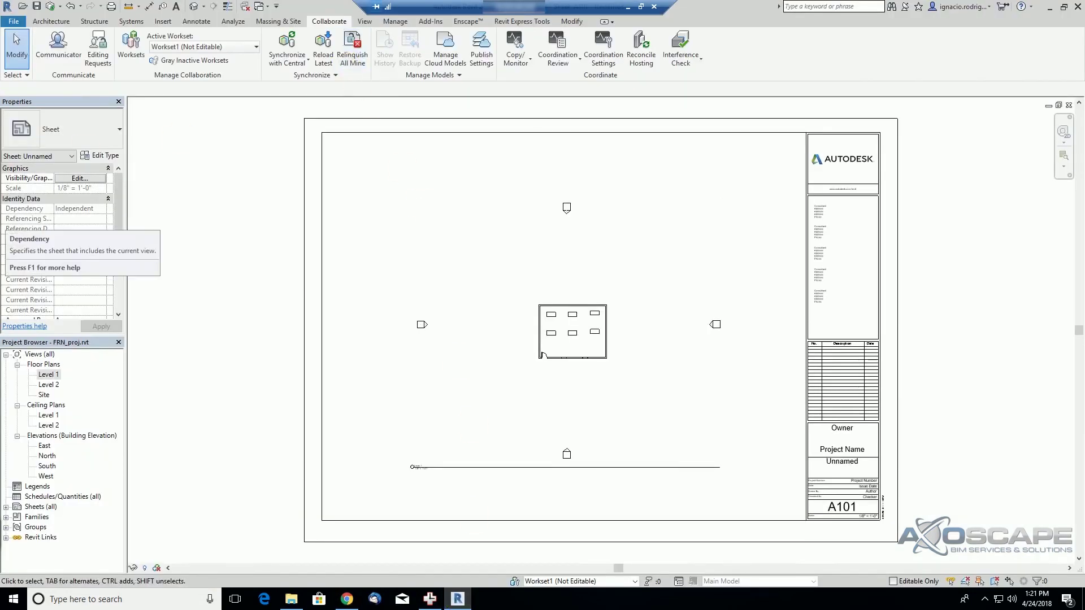
pyautogui.click(451, 65)
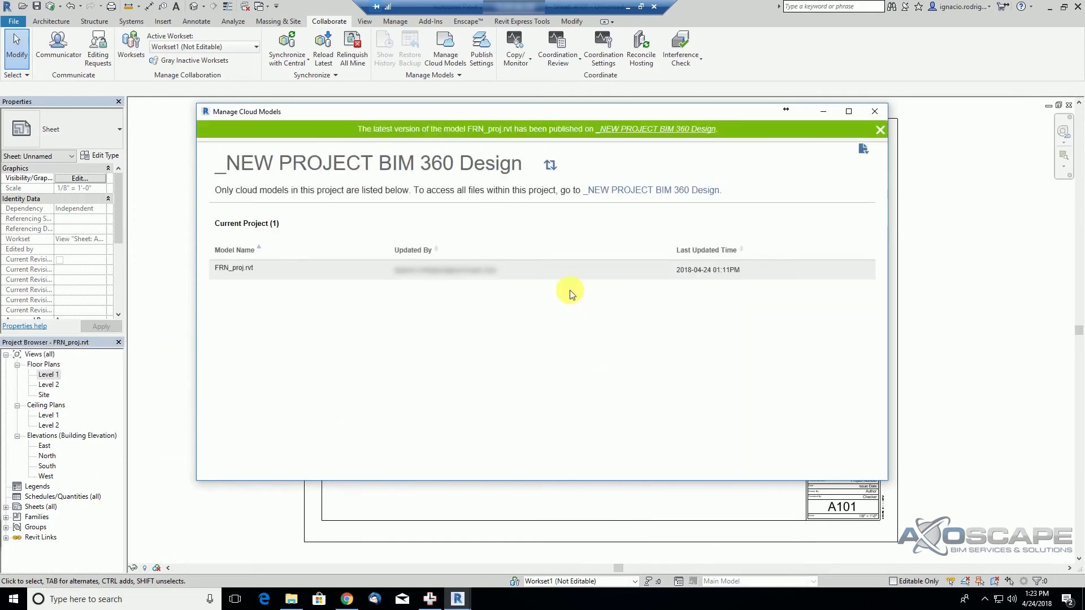
pyautogui.click(875, 115)
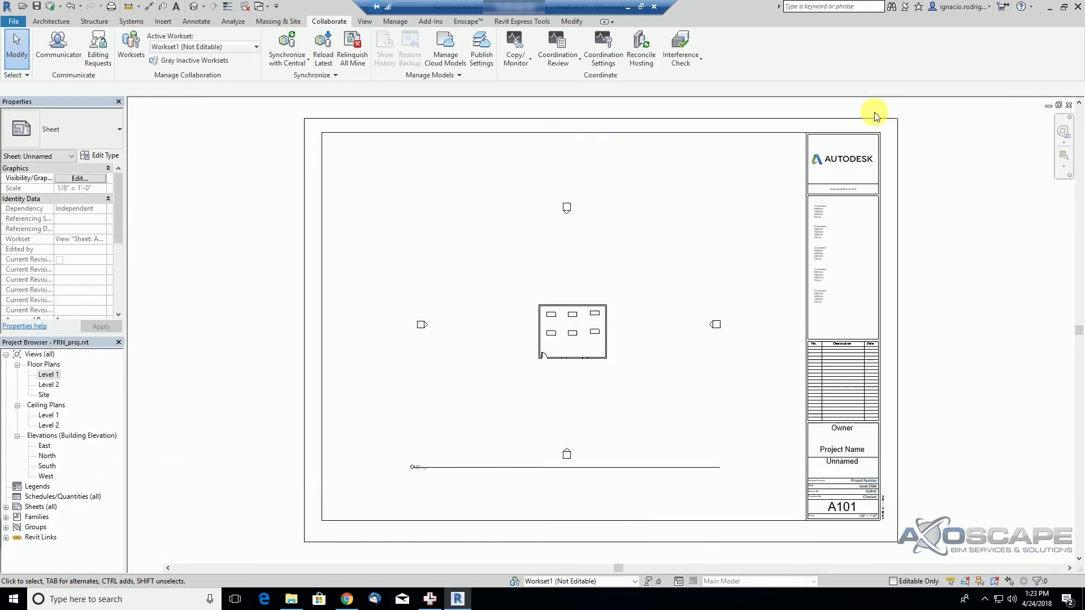
# Return to the 02 TEAM FRN Design Collaboration sets page in Chrome.
pyautogui.click(348, 600)
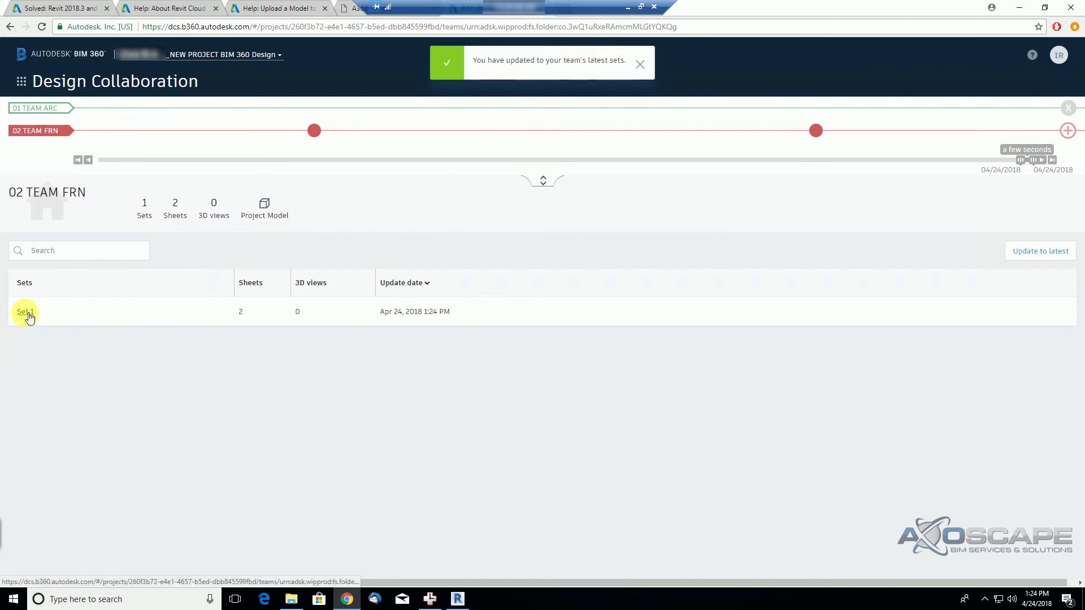
pyautogui.click(25, 312)
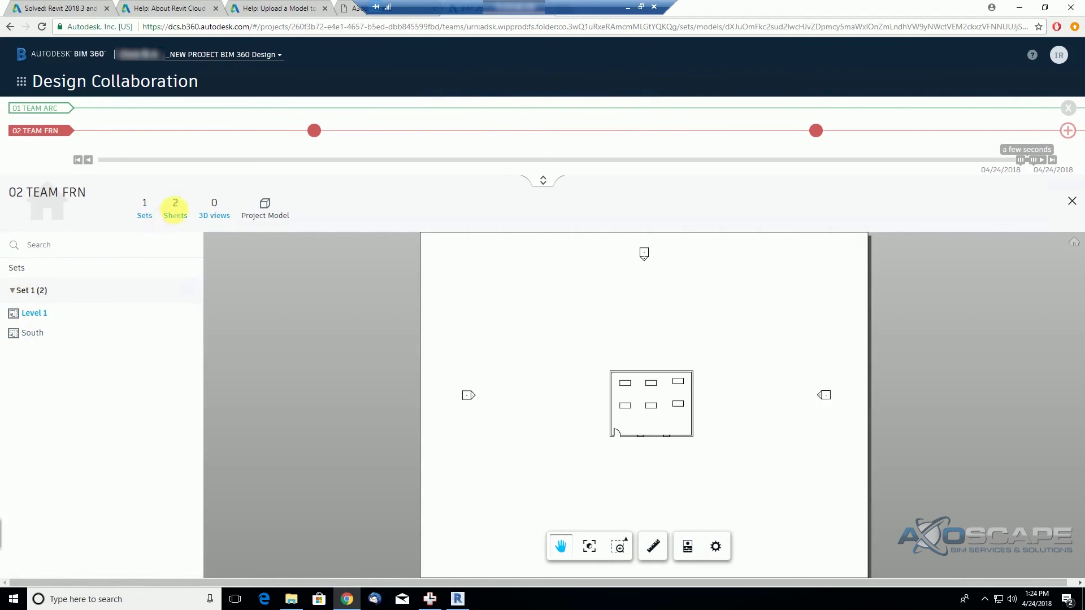
pyautogui.click(28, 334)
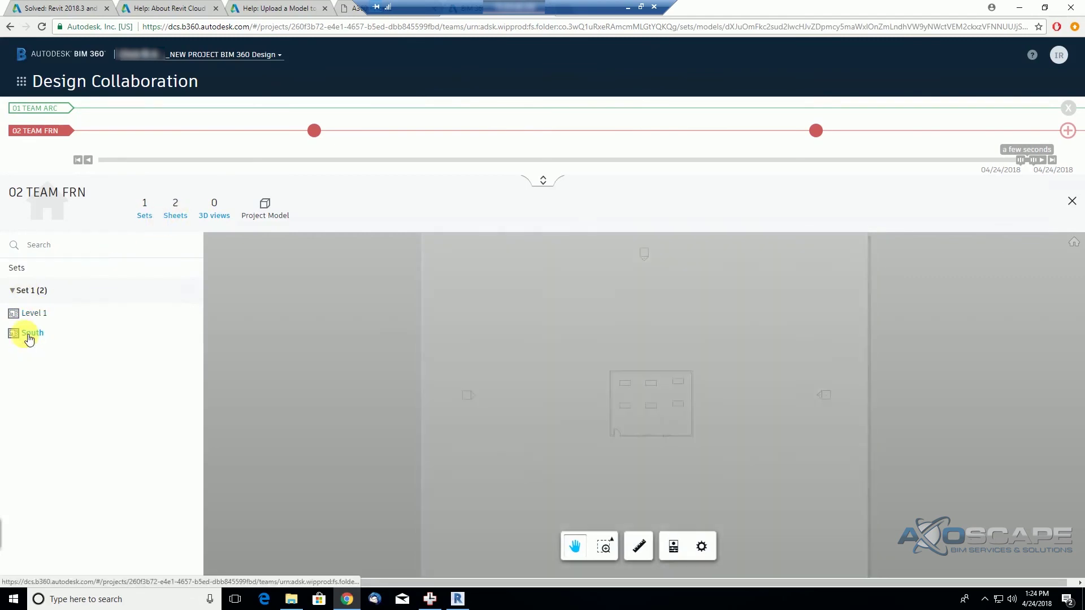
pyautogui.click(34, 313)
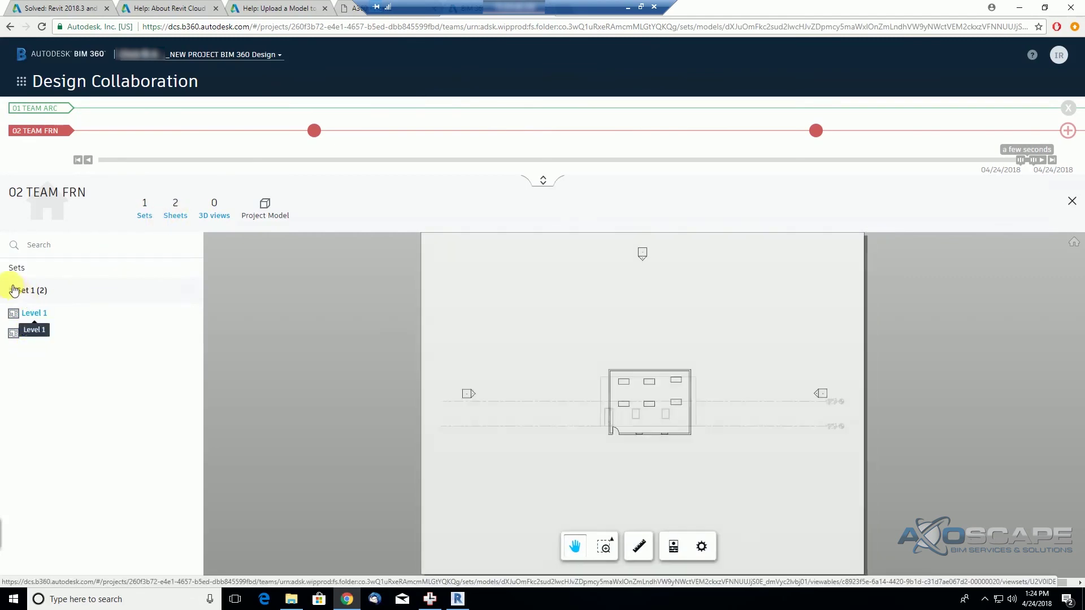
pyautogui.click(12, 291)
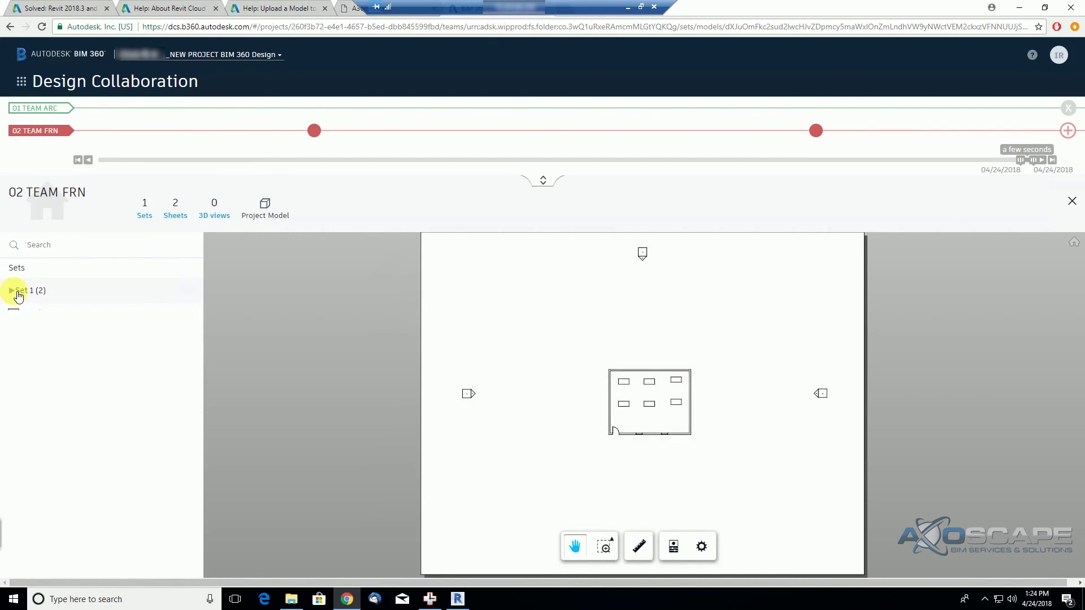
pyautogui.click(1072, 202)
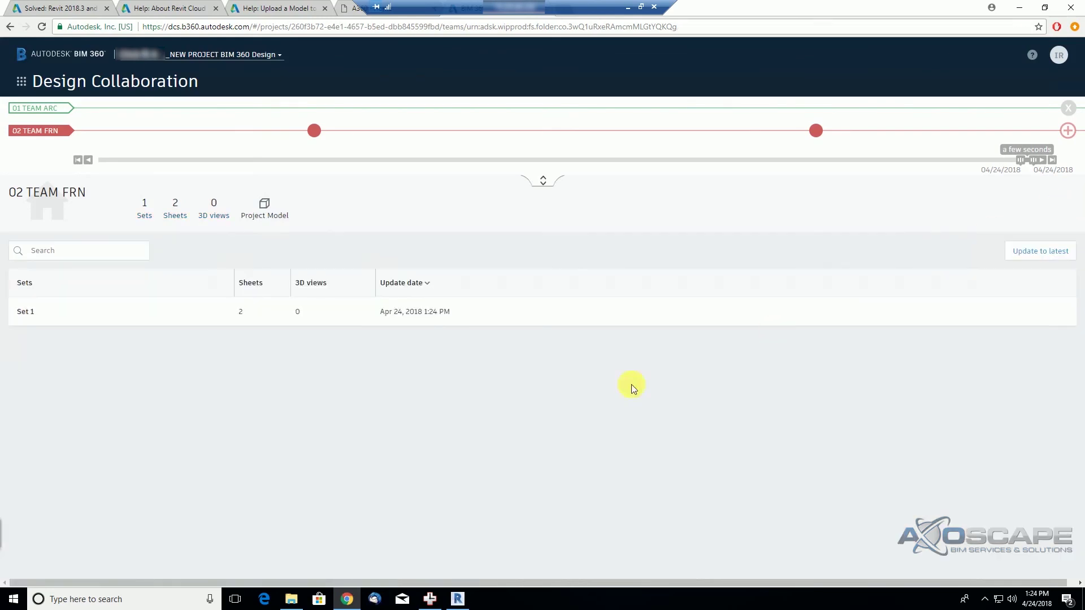
# Create a package named 02 TEAM FRN (CD) containing Set 1, save it, and share it.
pyautogui.click(1073, 131)
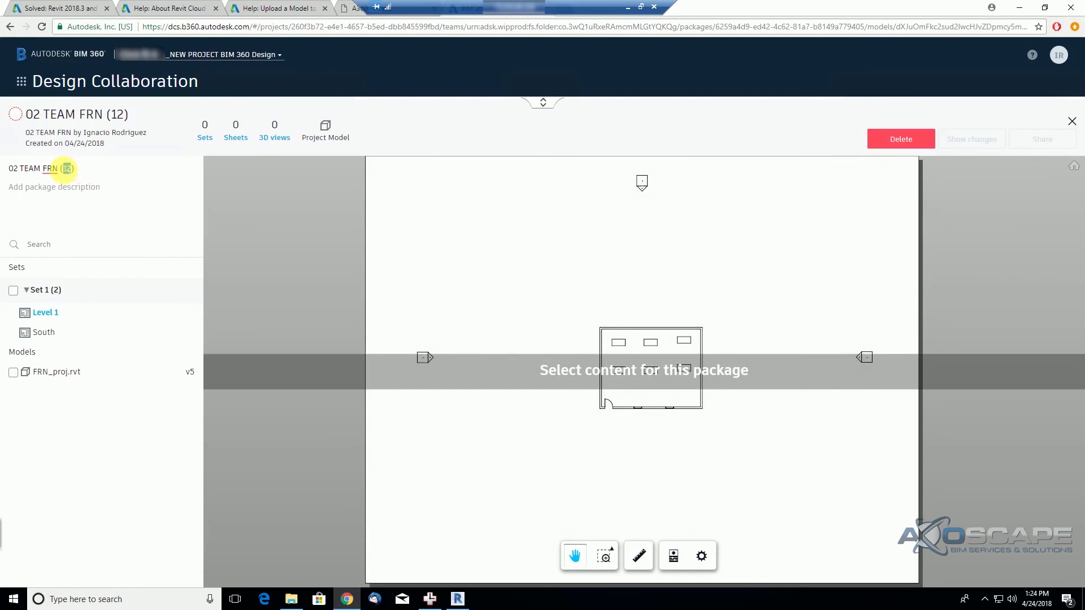
pyautogui.write('CD')
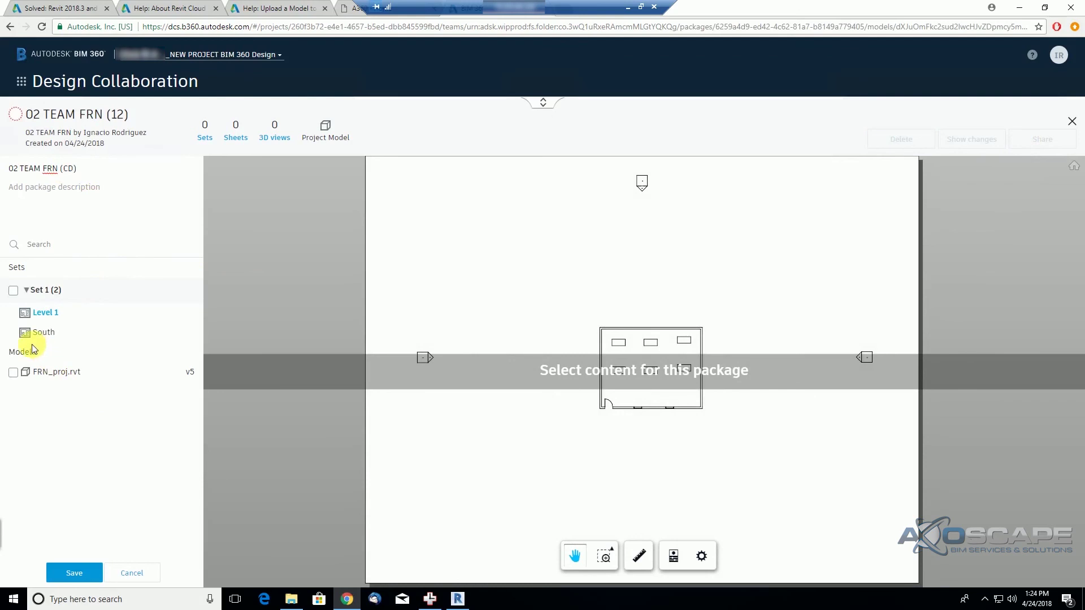
pyautogui.click(13, 289)
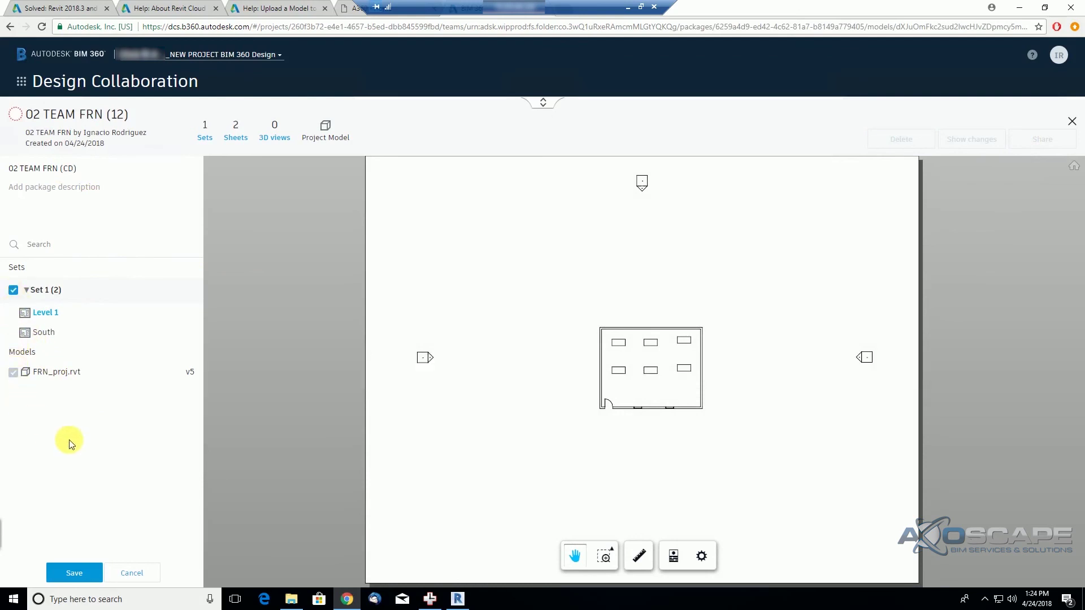
pyautogui.click(83, 570)
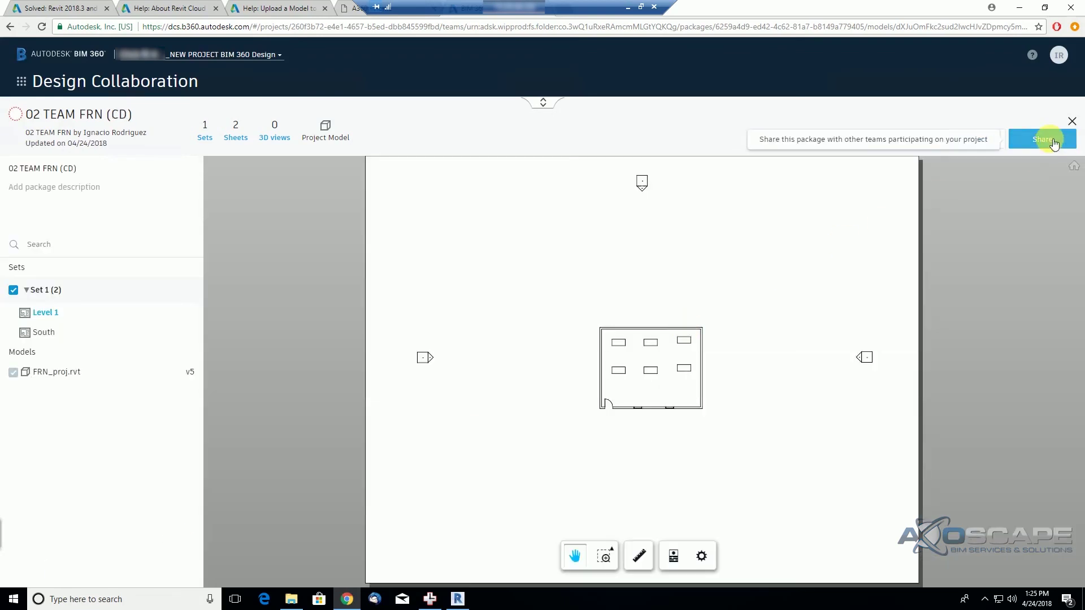
pyautogui.click(1054, 145)
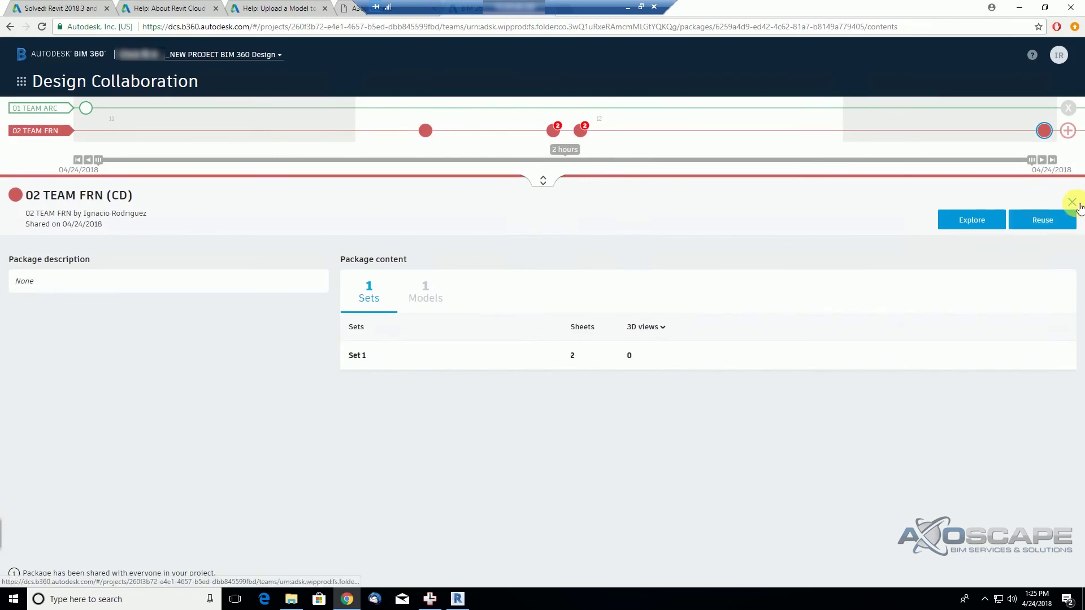
pyautogui.click(1073, 204)
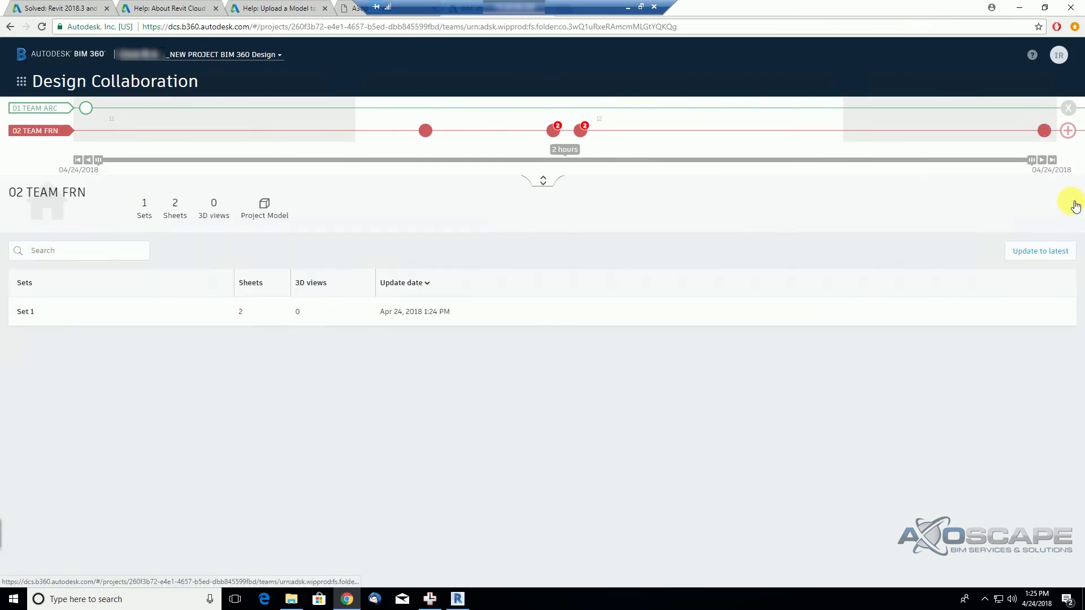
pyautogui.click(45, 81)
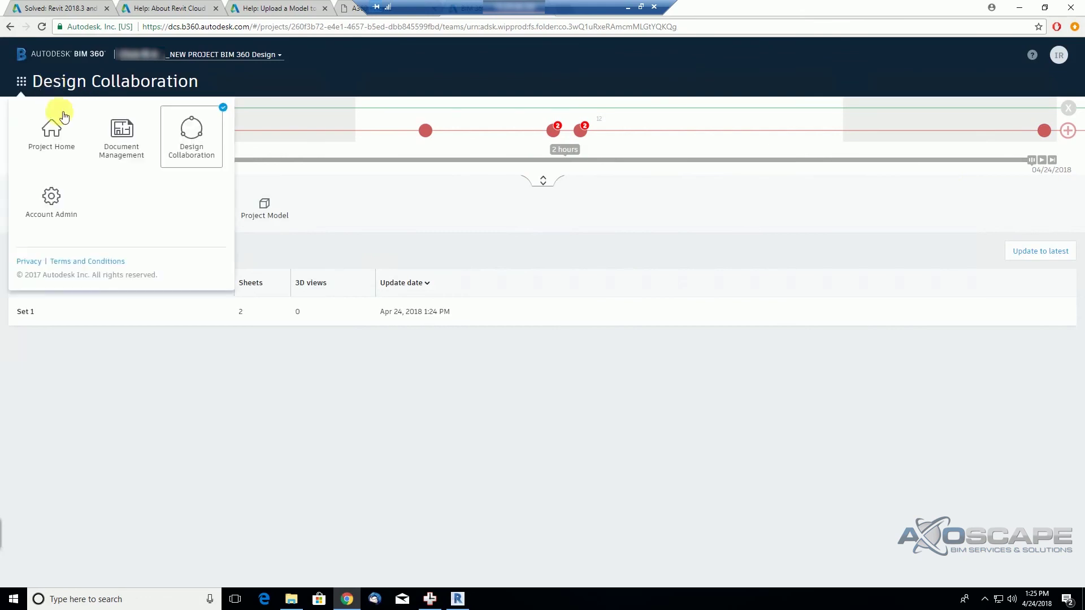
pyautogui.click(116, 144)
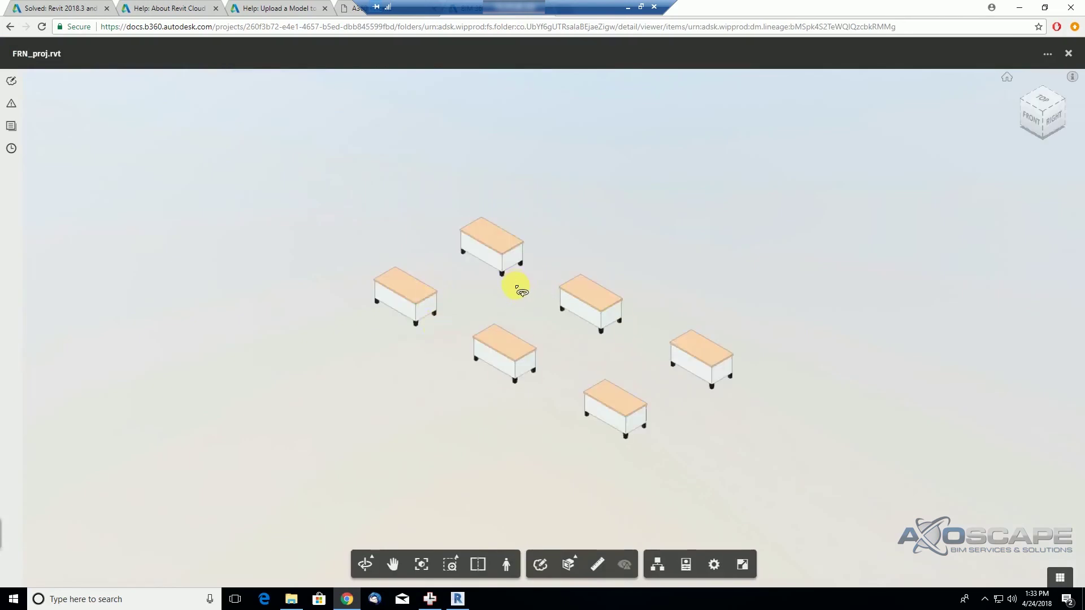
pyautogui.moveTo(564, 310); pyautogui.dragTo(564, 284)
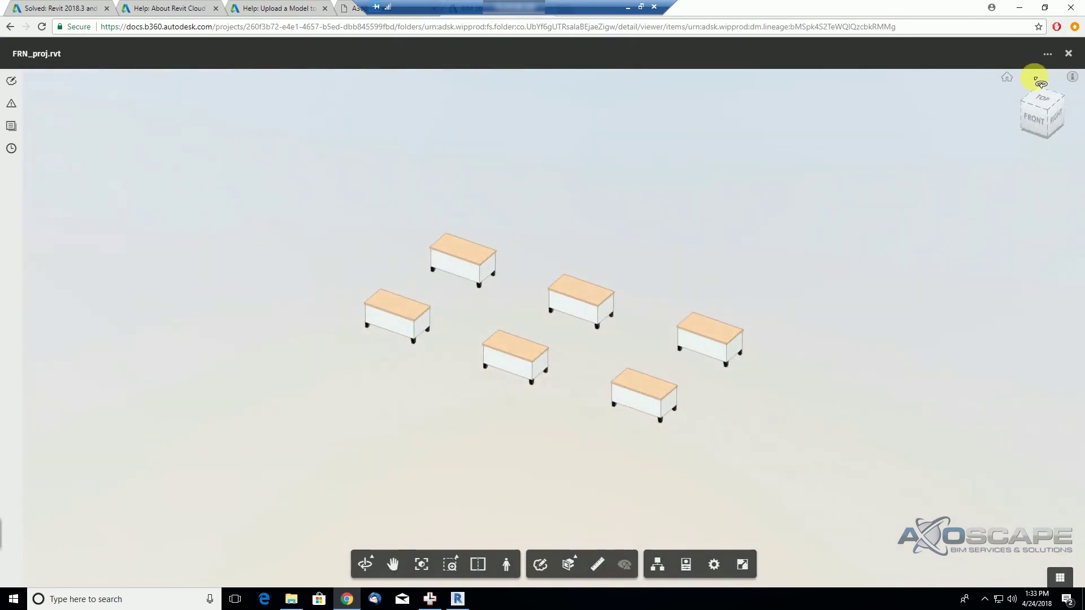
pyautogui.click(1067, 53)
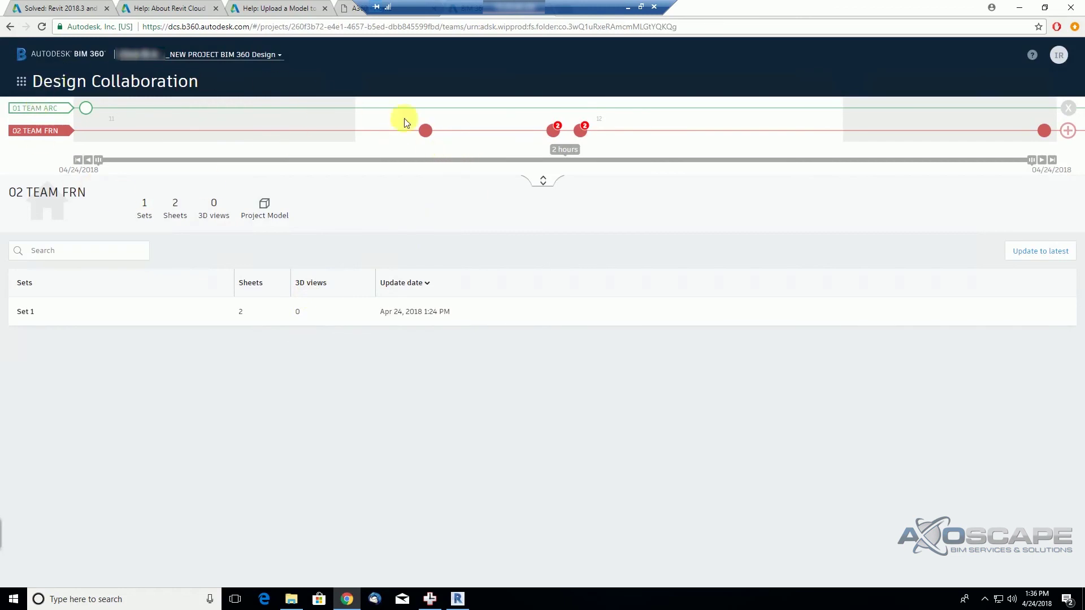
# Open the 01 TEAM ARC (1126) package showing Set 1 with 3 sheets and 1 3D view.
pyautogui.click(86, 108)
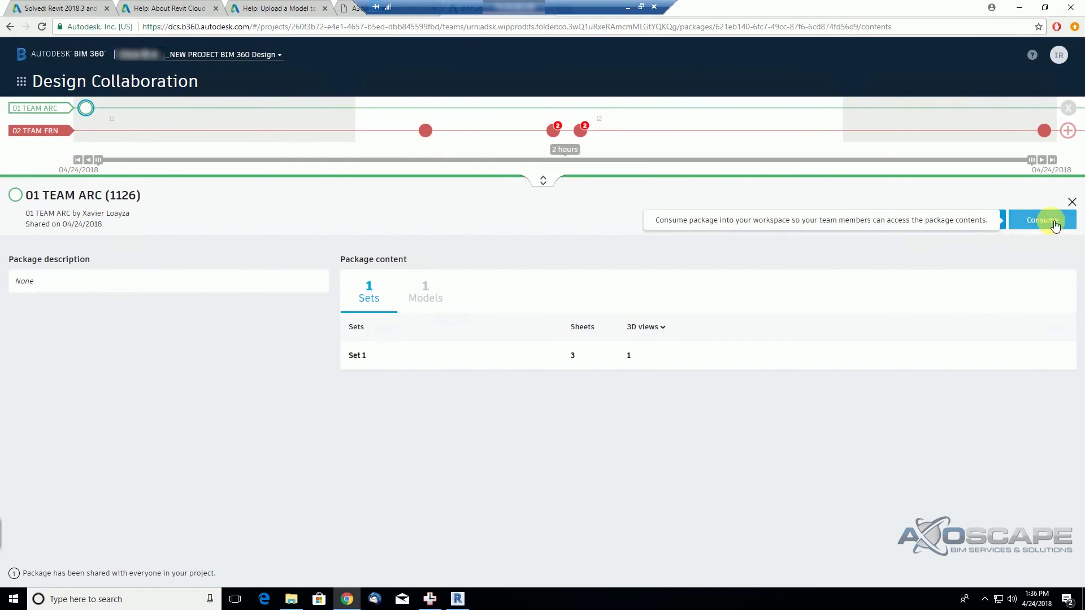
pyautogui.click(138, 86)
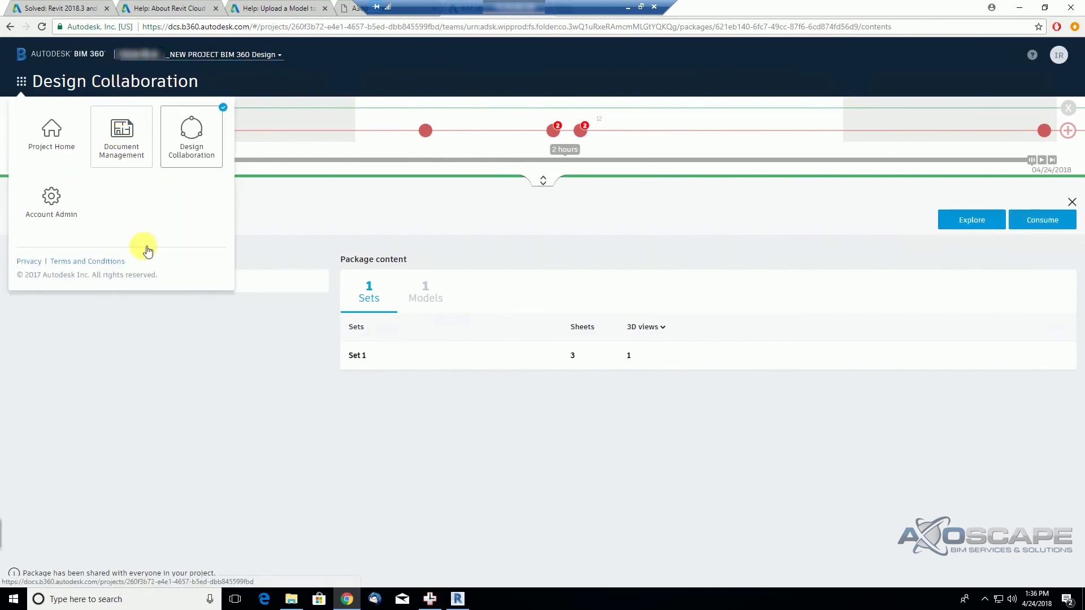
pyautogui.click(224, 378)
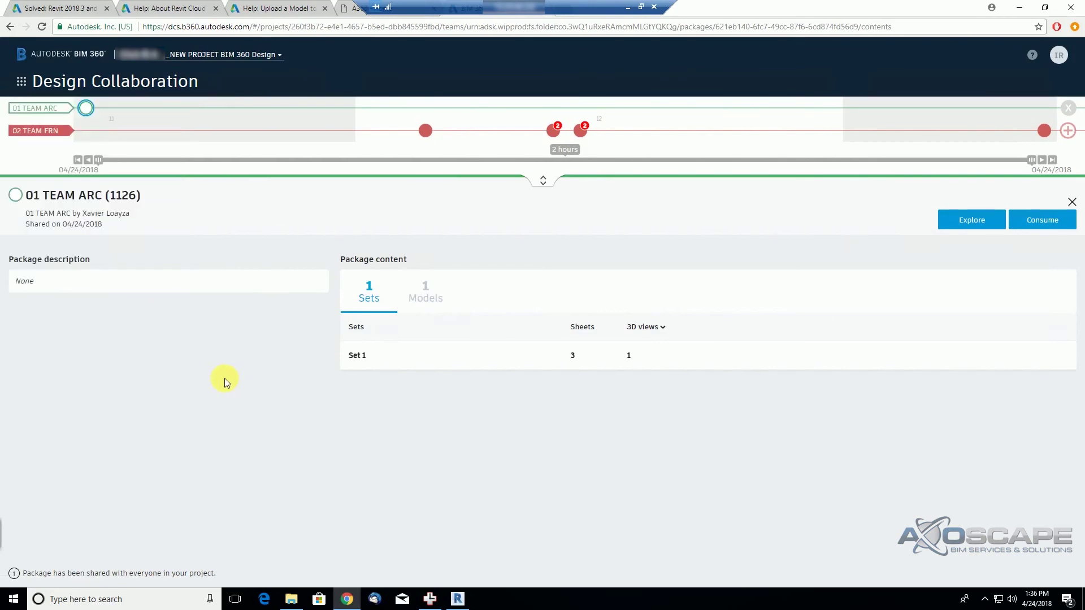